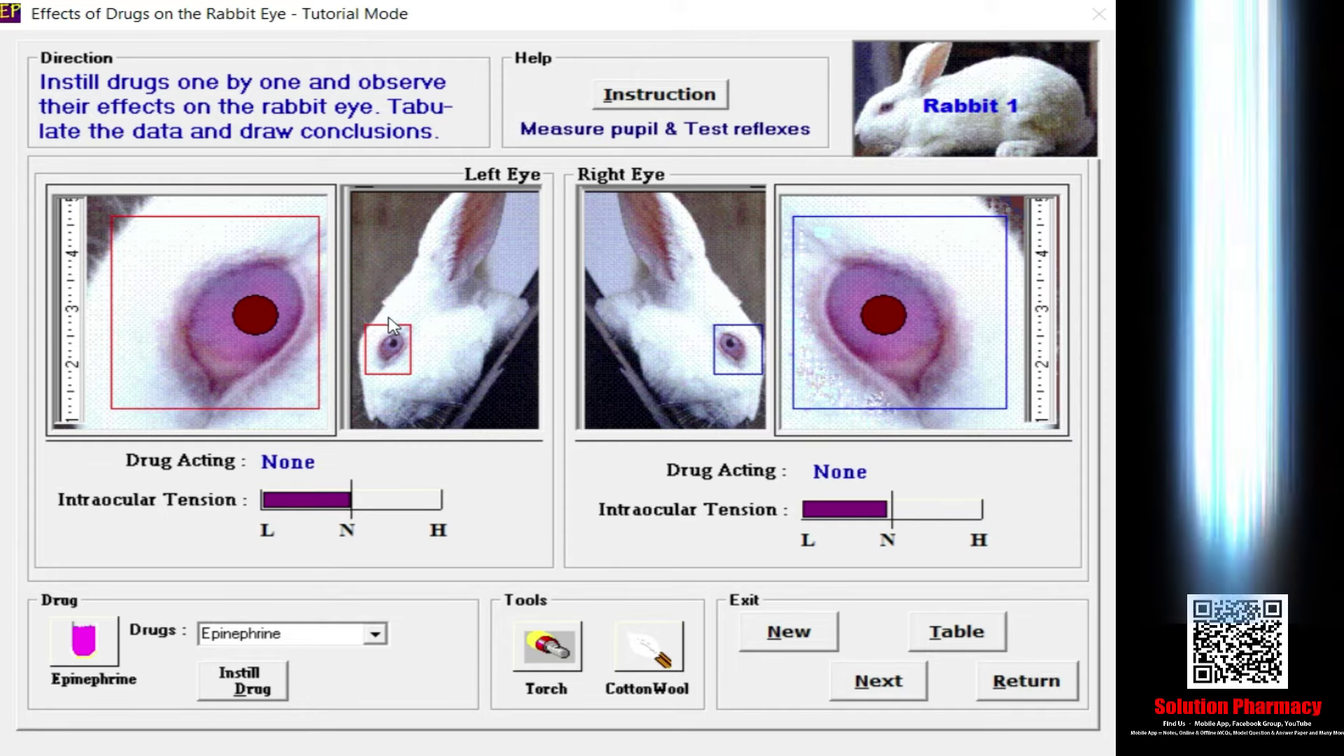
- Review the drugs available for instillation and choose Epinephrine
left_click(393, 359)
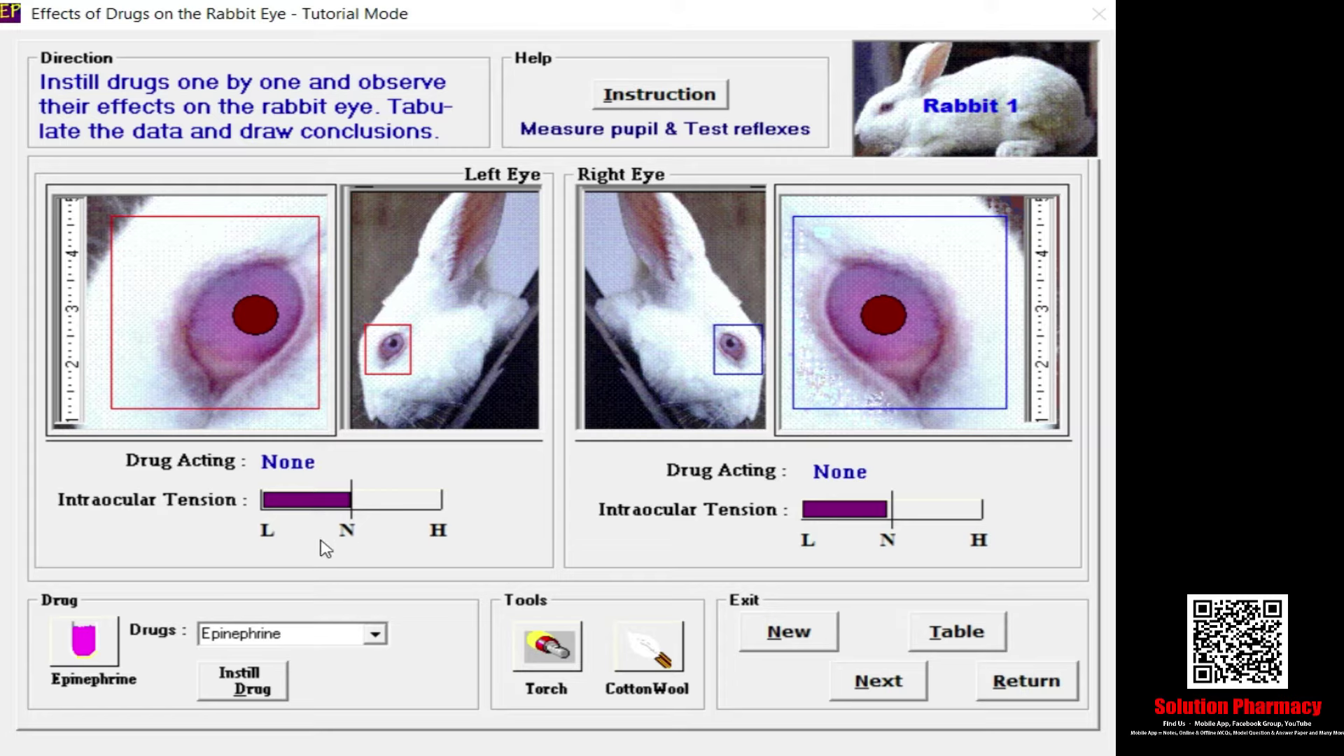
mouse_move(277, 548)
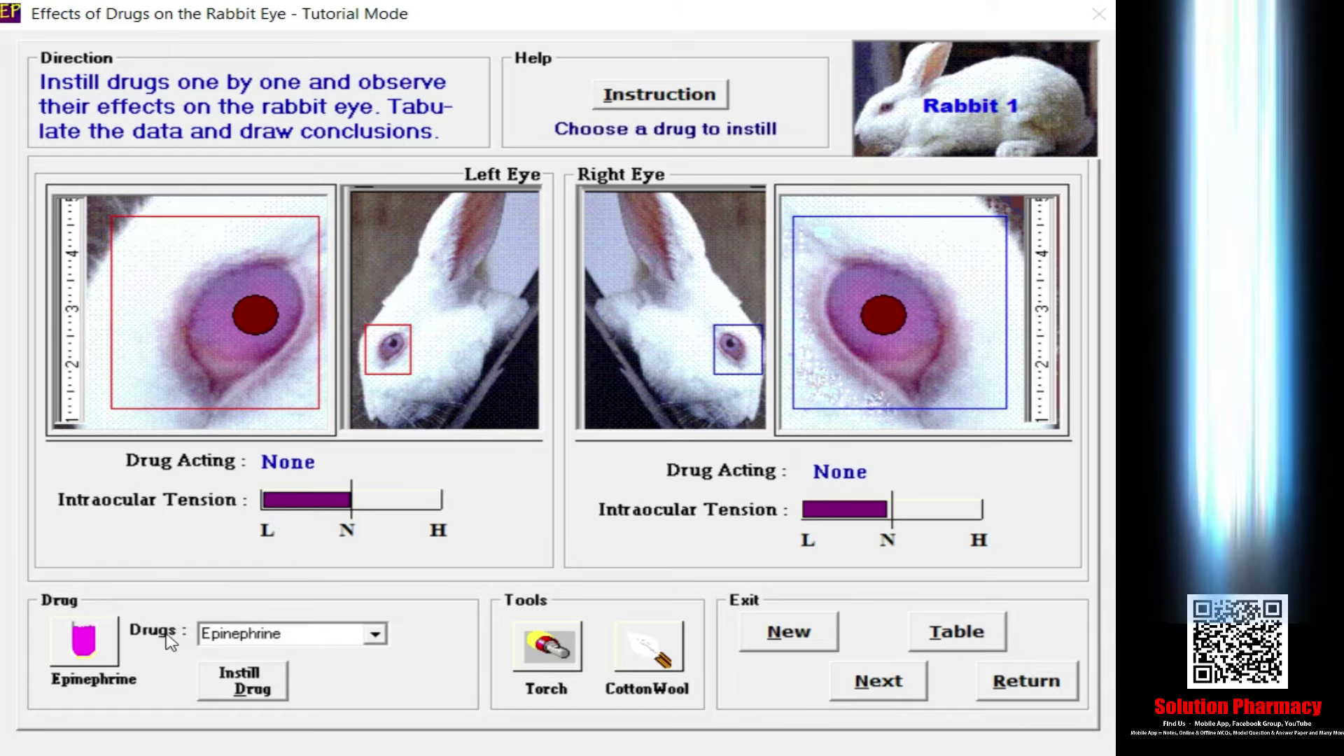
left_click(375, 636)
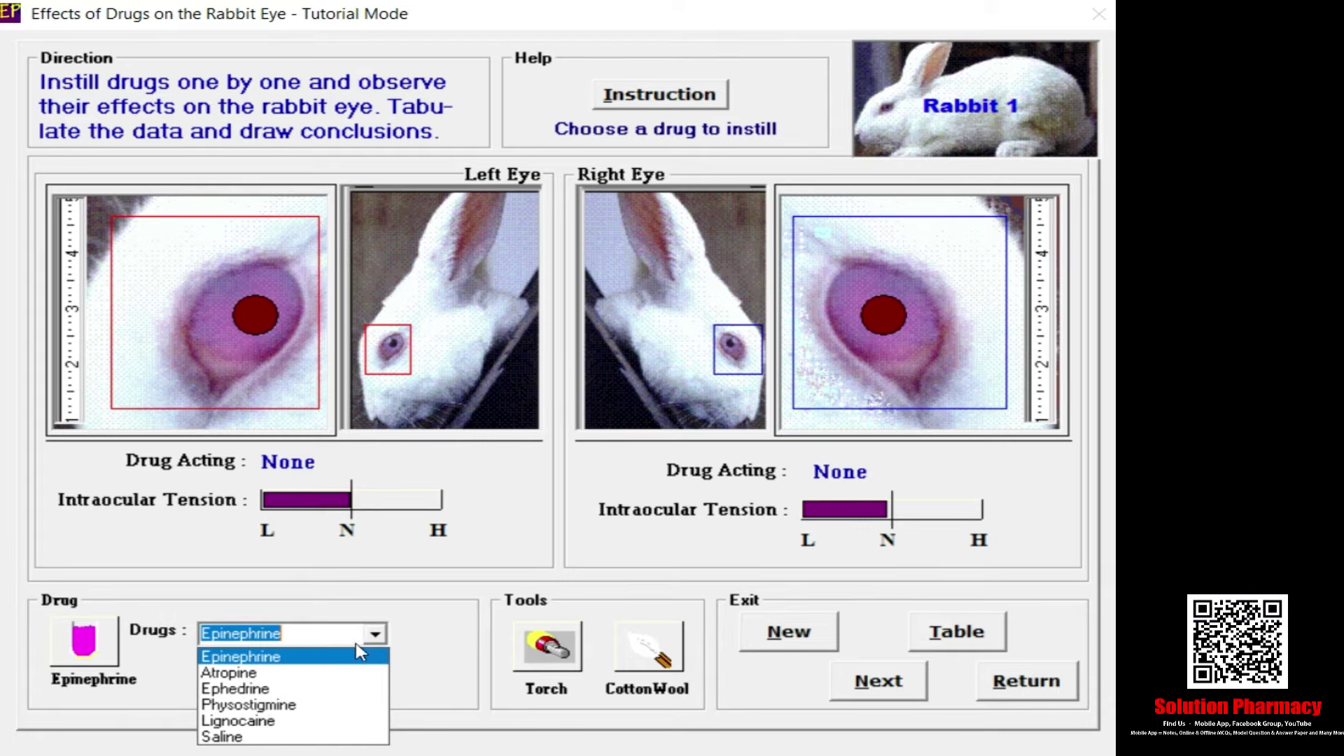
left_click(364, 656)
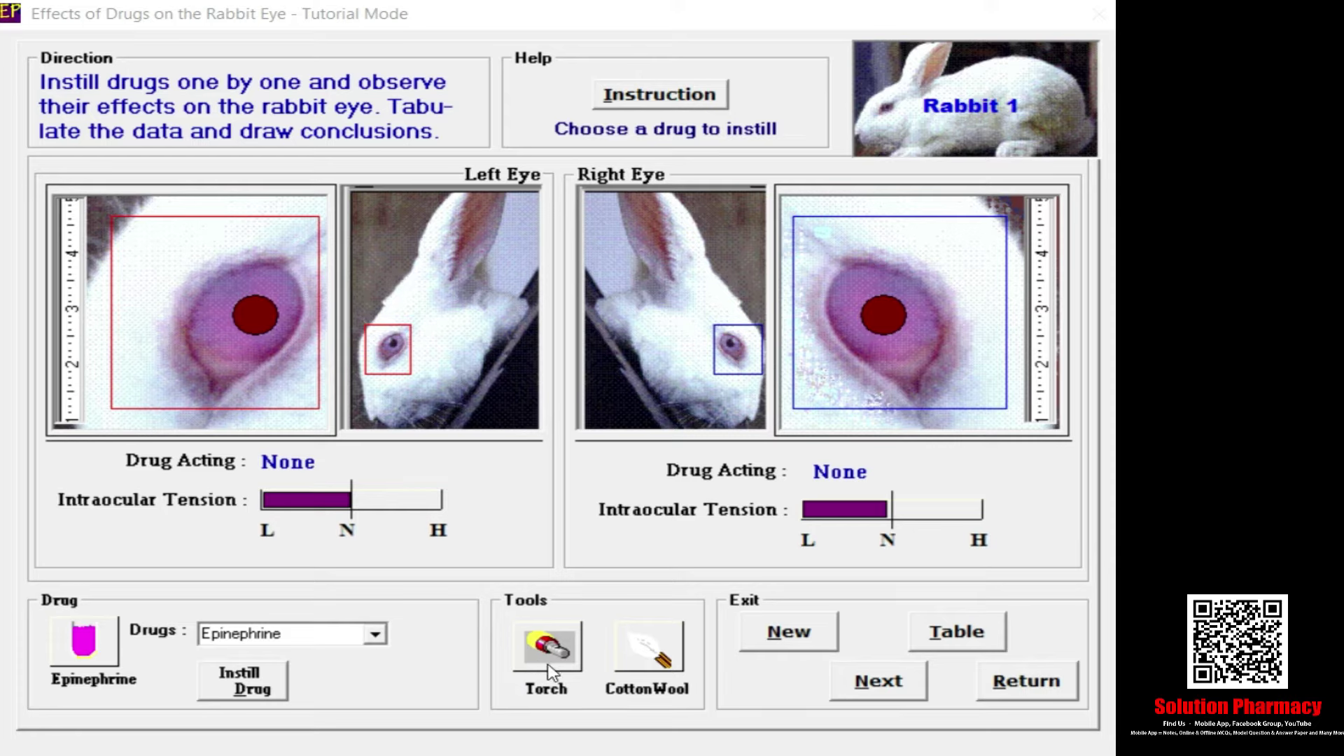
- Test the untreated eyes of Rabbit 1 with the torch for light reflex and with cotton wool for corneal reflex
left_click(546, 657)
left_click(546, 656)
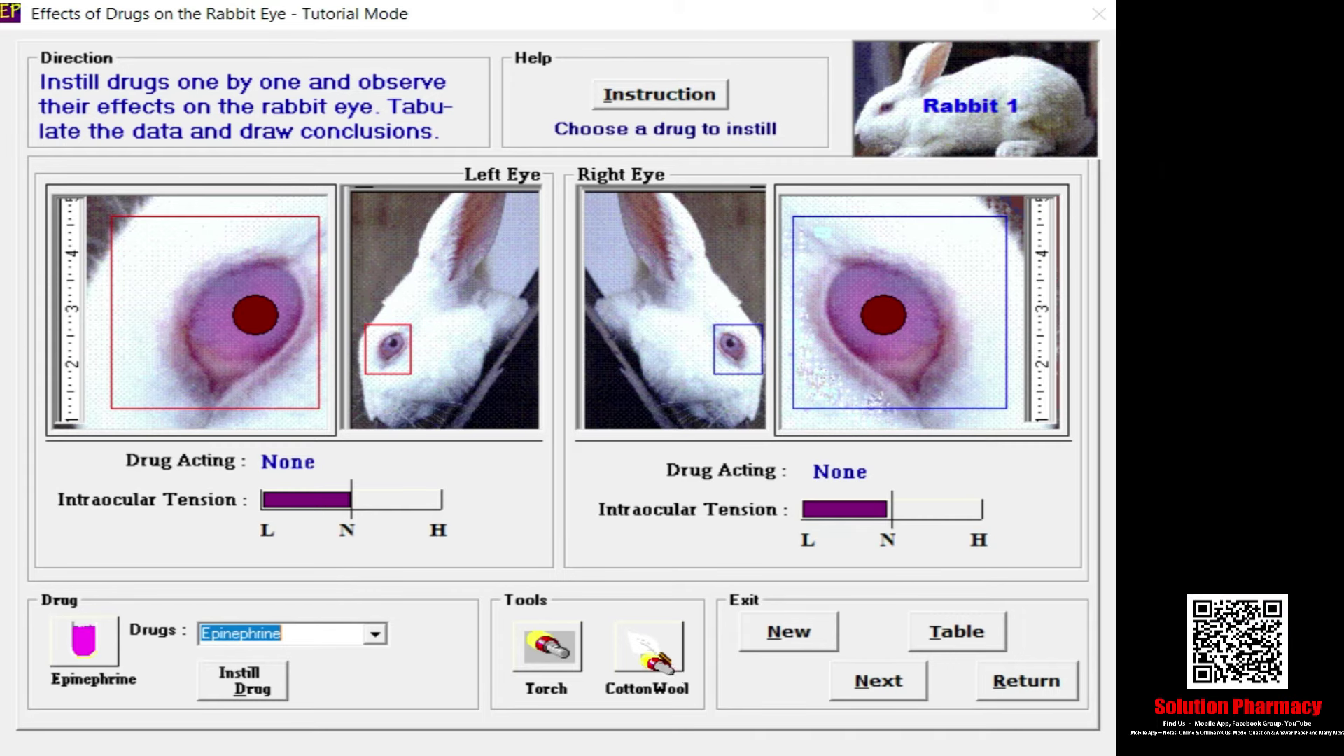
left_click(647, 648)
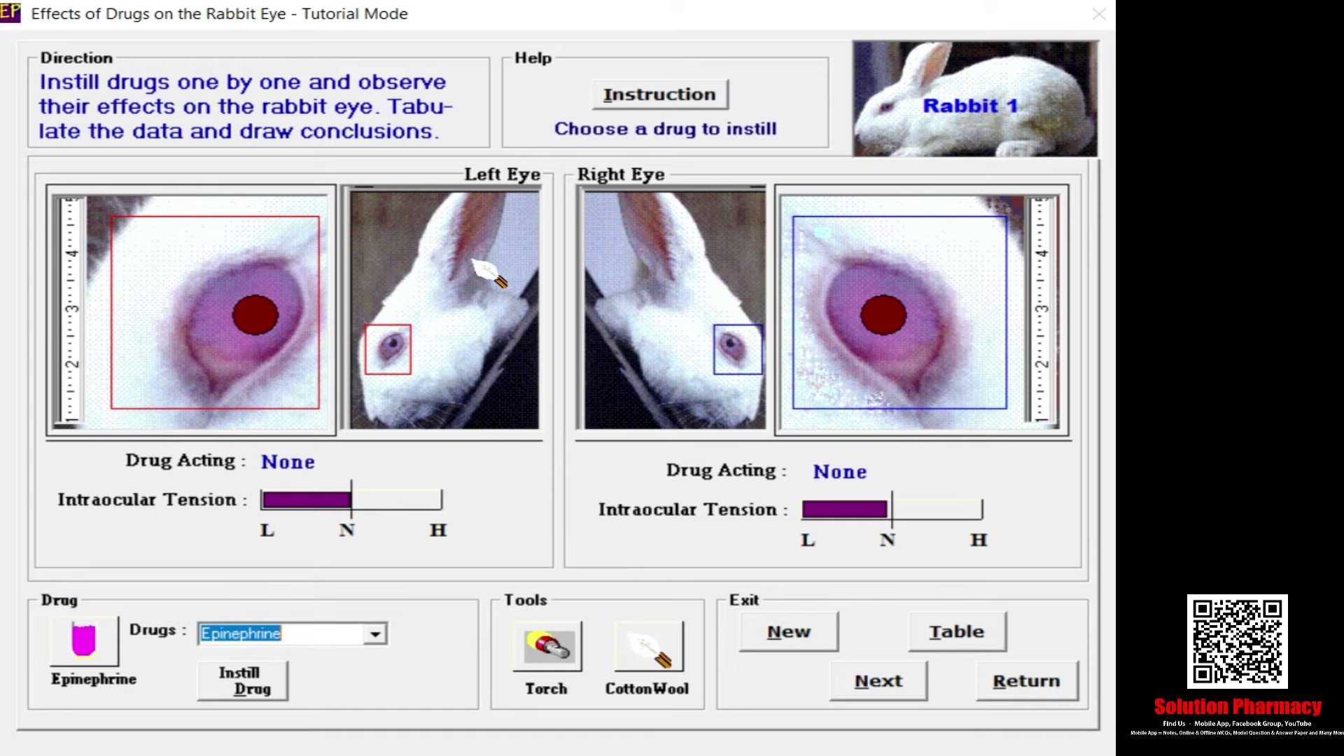
left_click(420, 340)
left_click(705, 319)
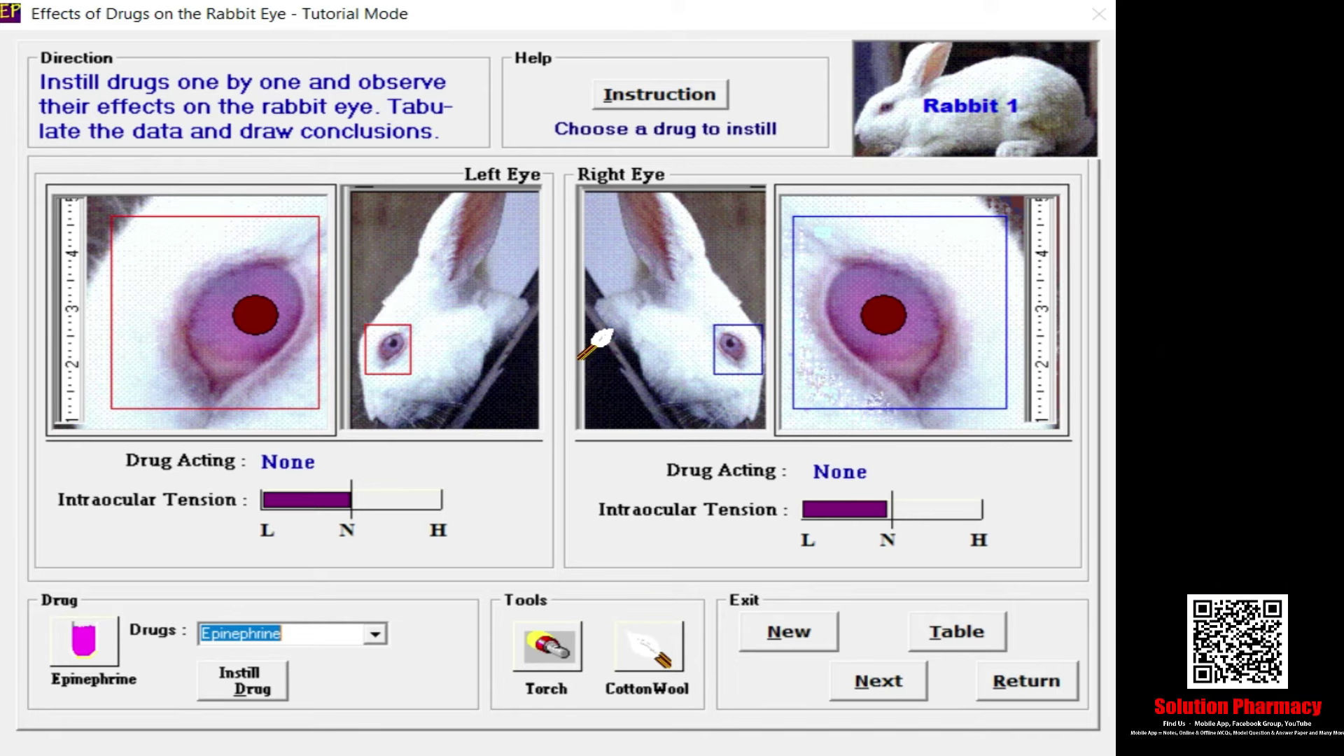
left_click(595, 343)
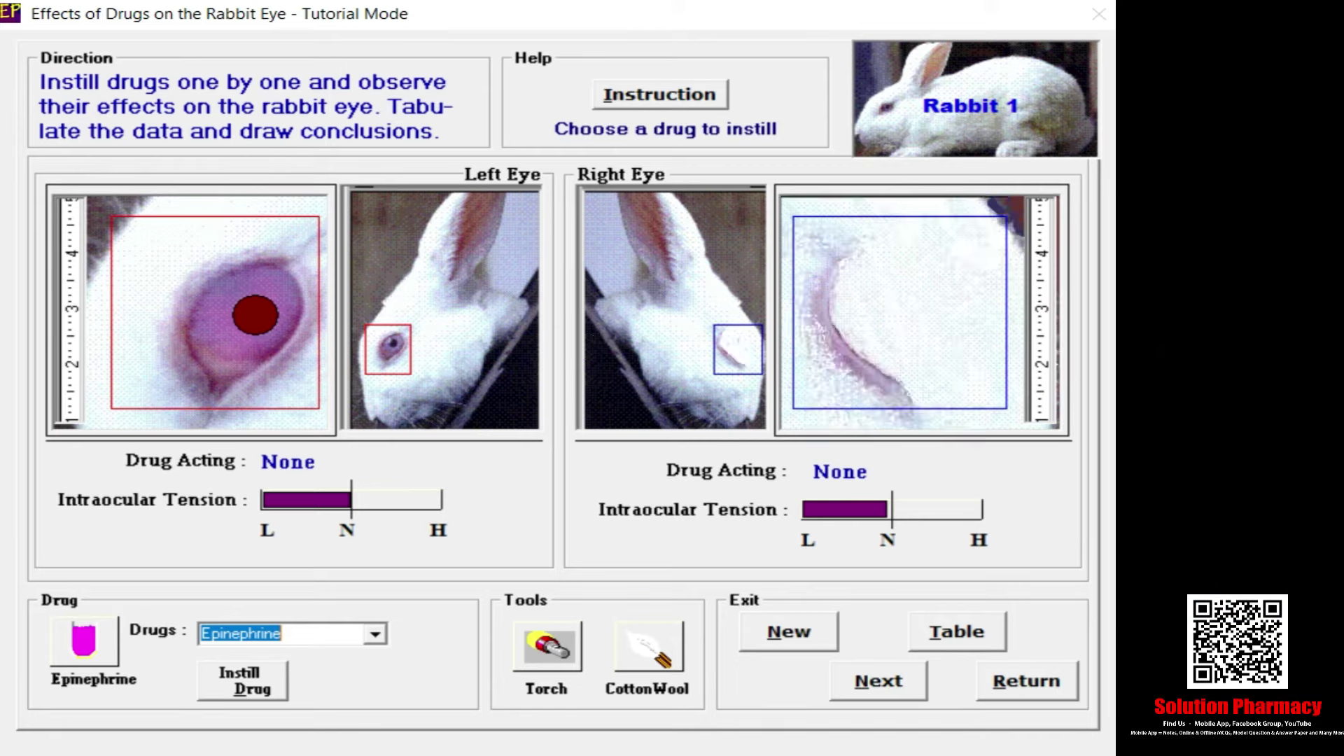
left_click(679, 669)
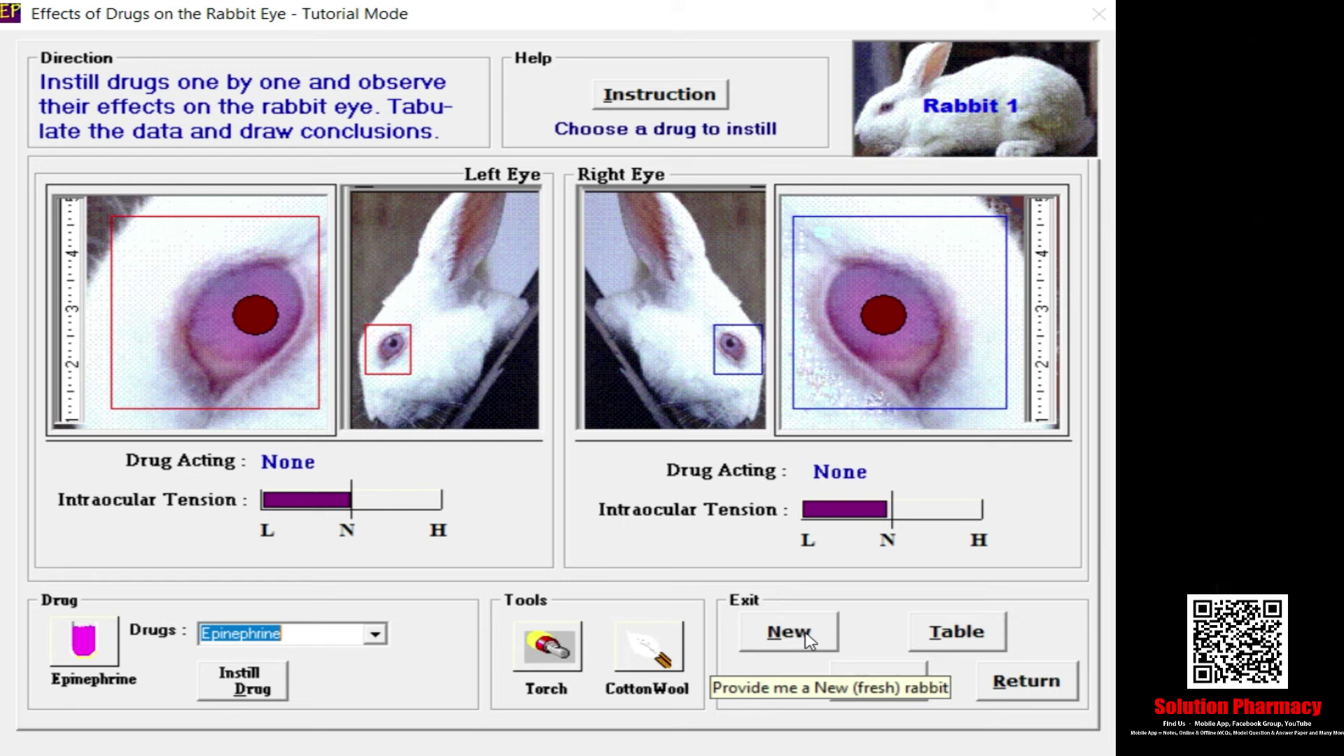
- Bring in a fresh rabbit and instill Epinephrine into its left eye
left_click(808, 639)
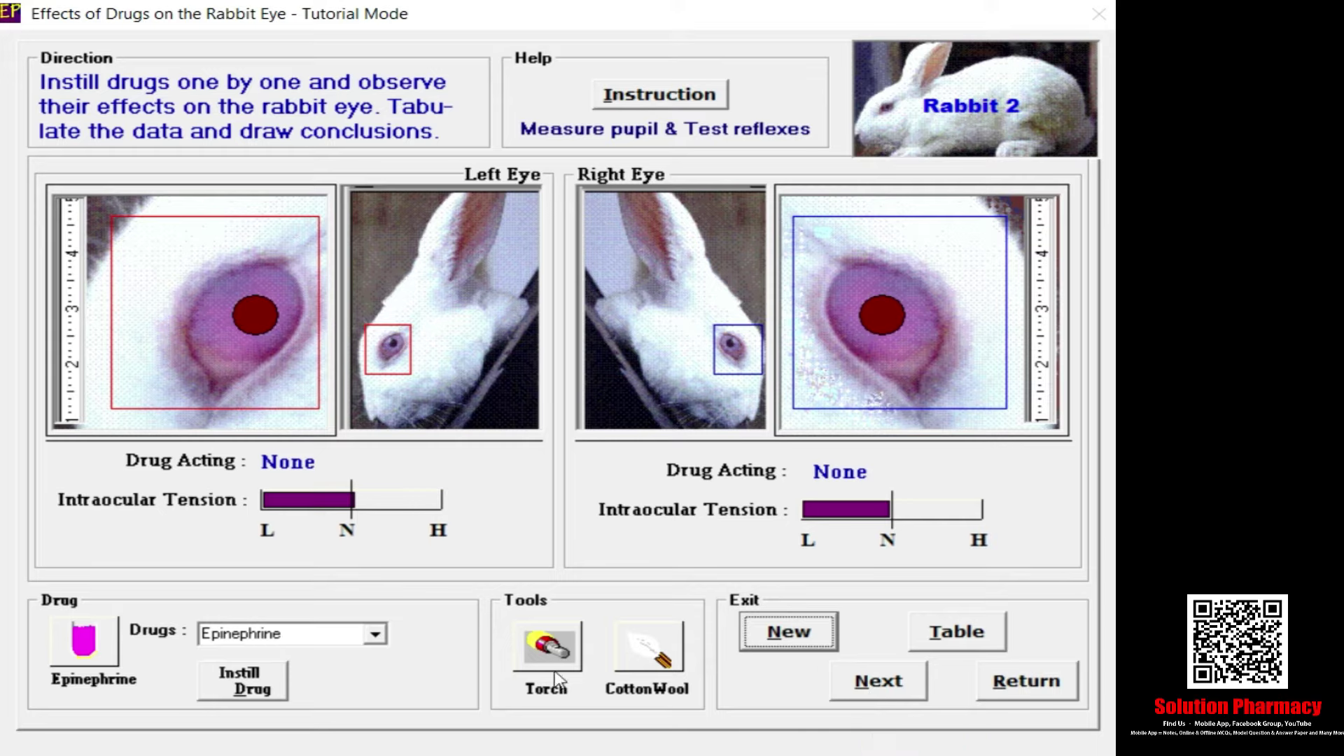
left_click(376, 637)
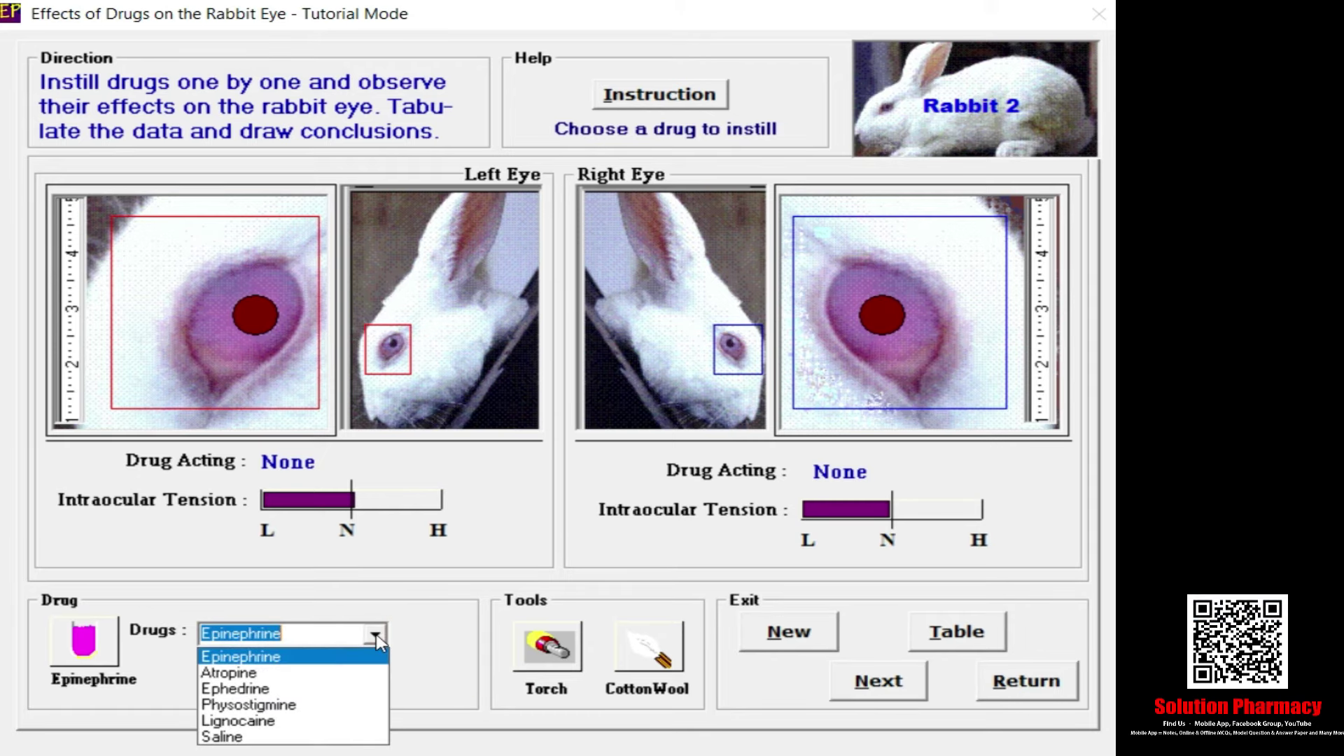
left_click(253, 664)
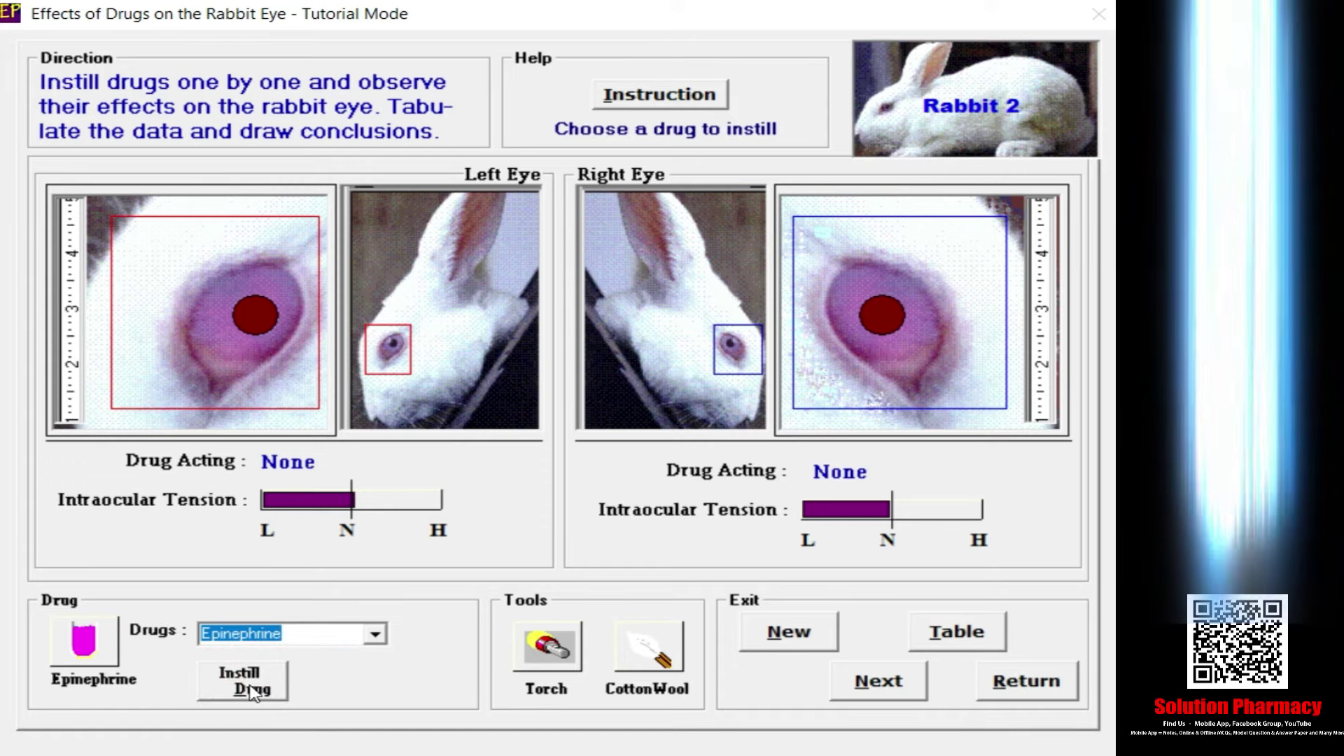
left_click(252, 691)
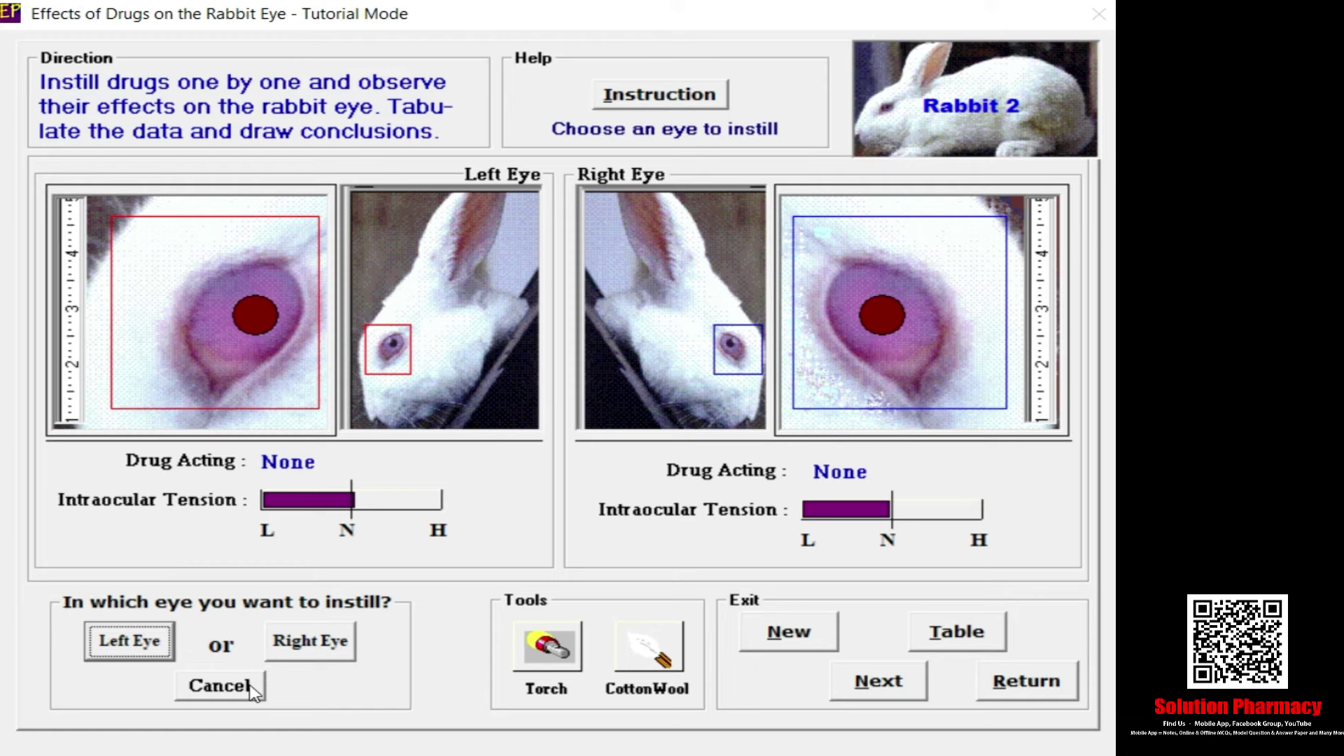
left_click(125, 652)
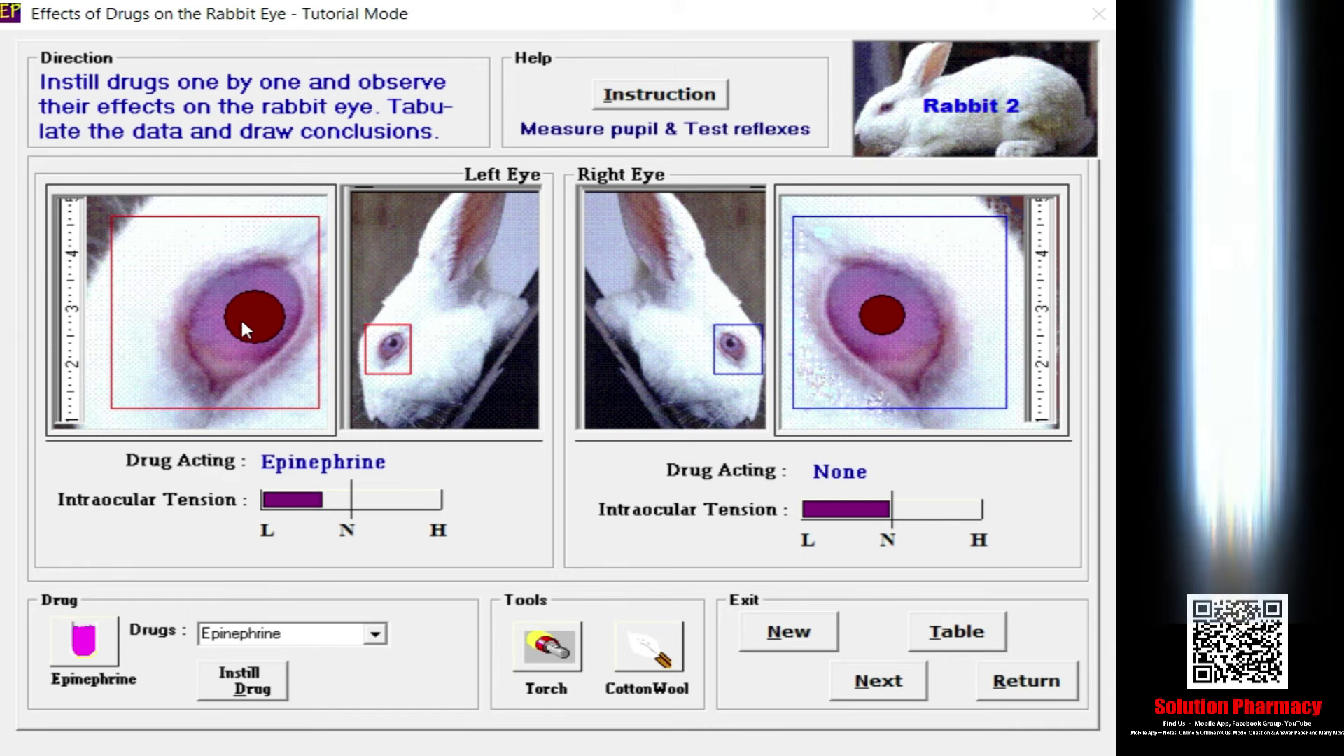
- Instill Atropine into the right eye of Rabbit 2
left_click(376, 637)
left_click(364, 674)
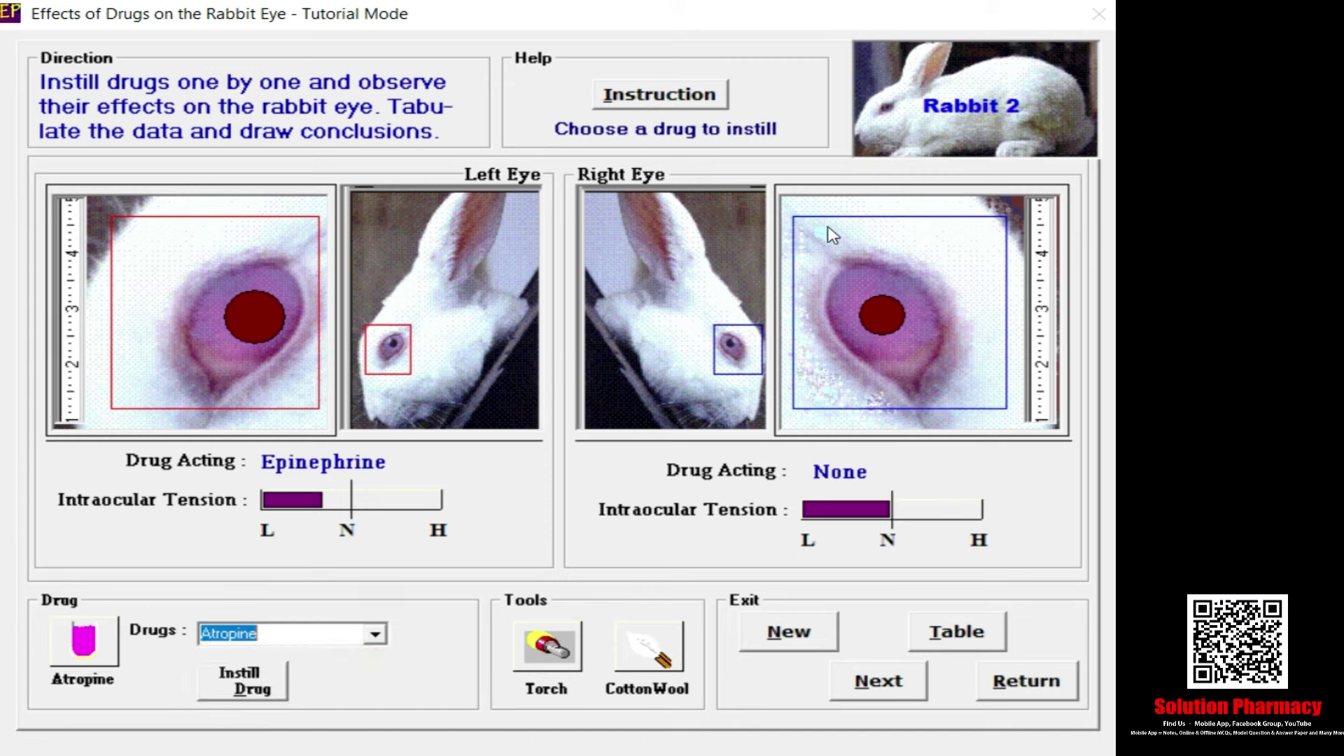
left_click(240, 693)
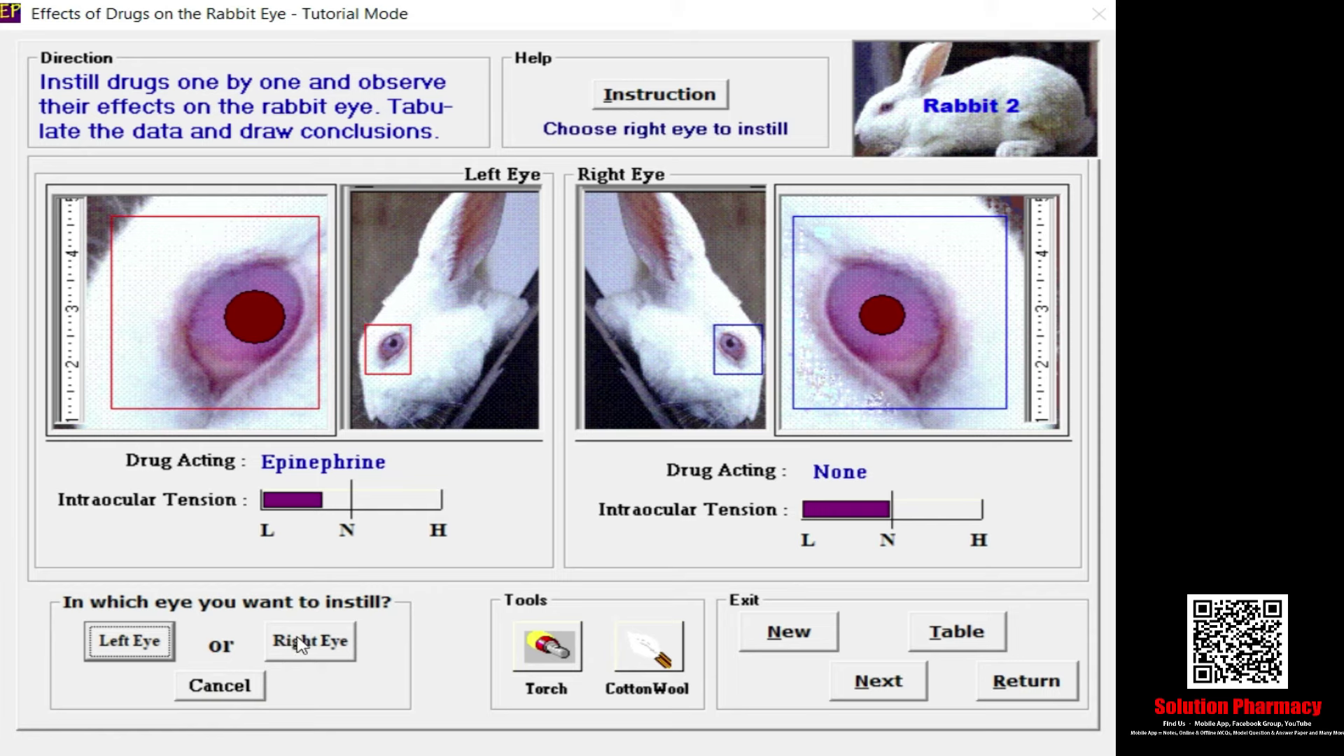
left_click(299, 644)
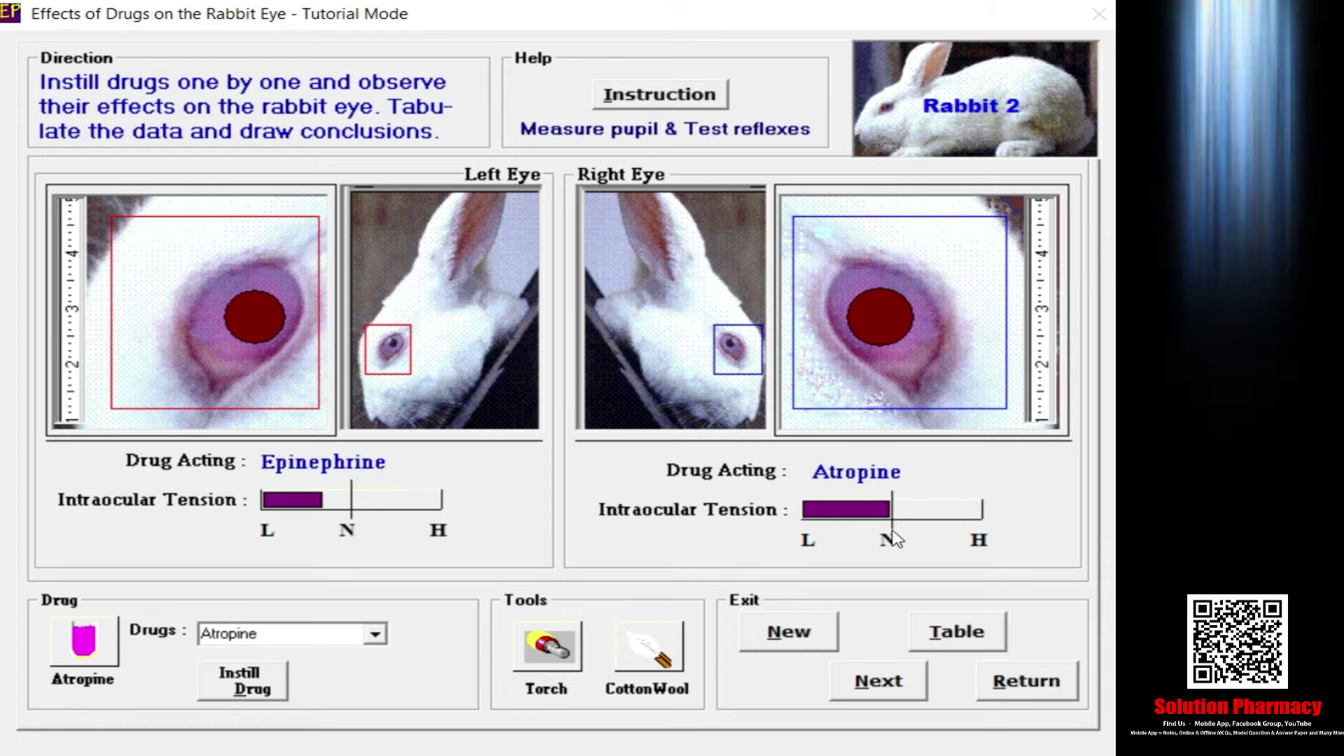
- Try to instill Ephedrine into the left eye of Rabbit 2, where Epinephrine is already acting
left_click(375, 634)
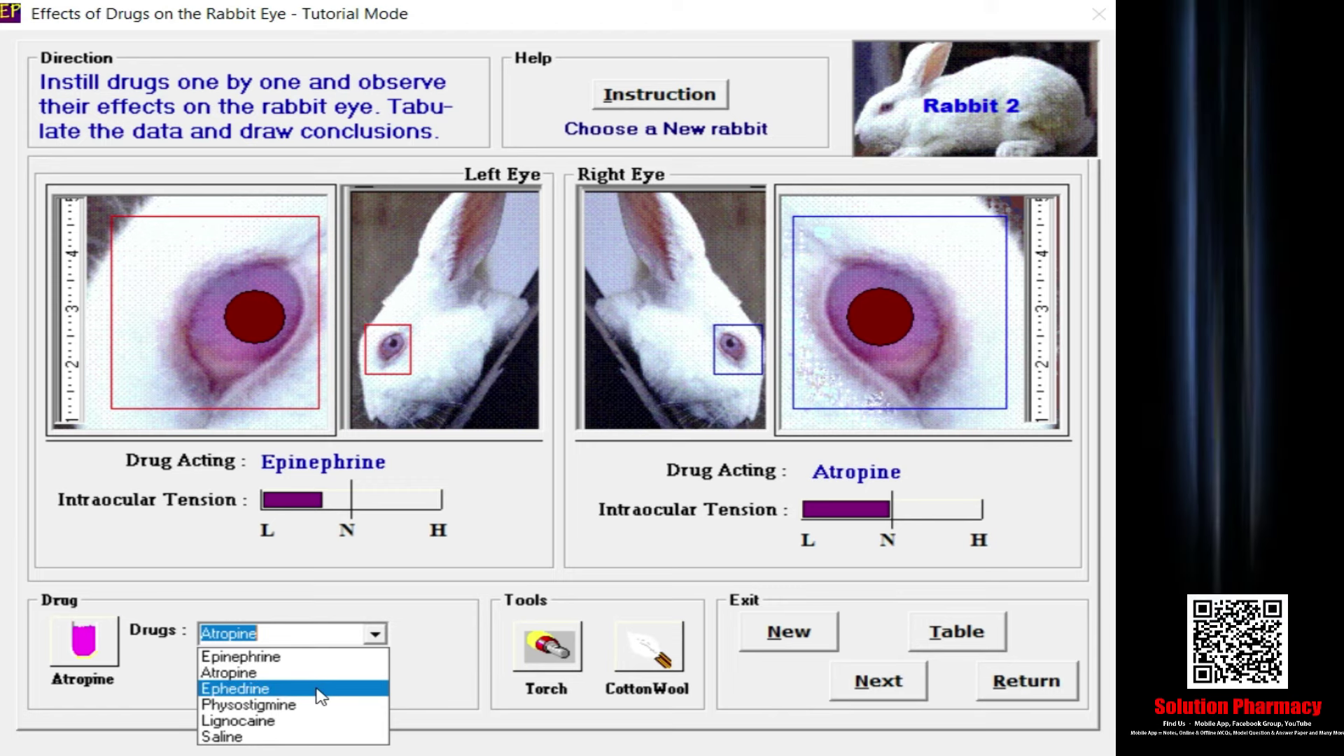
left_click(315, 689)
left_click(281, 676)
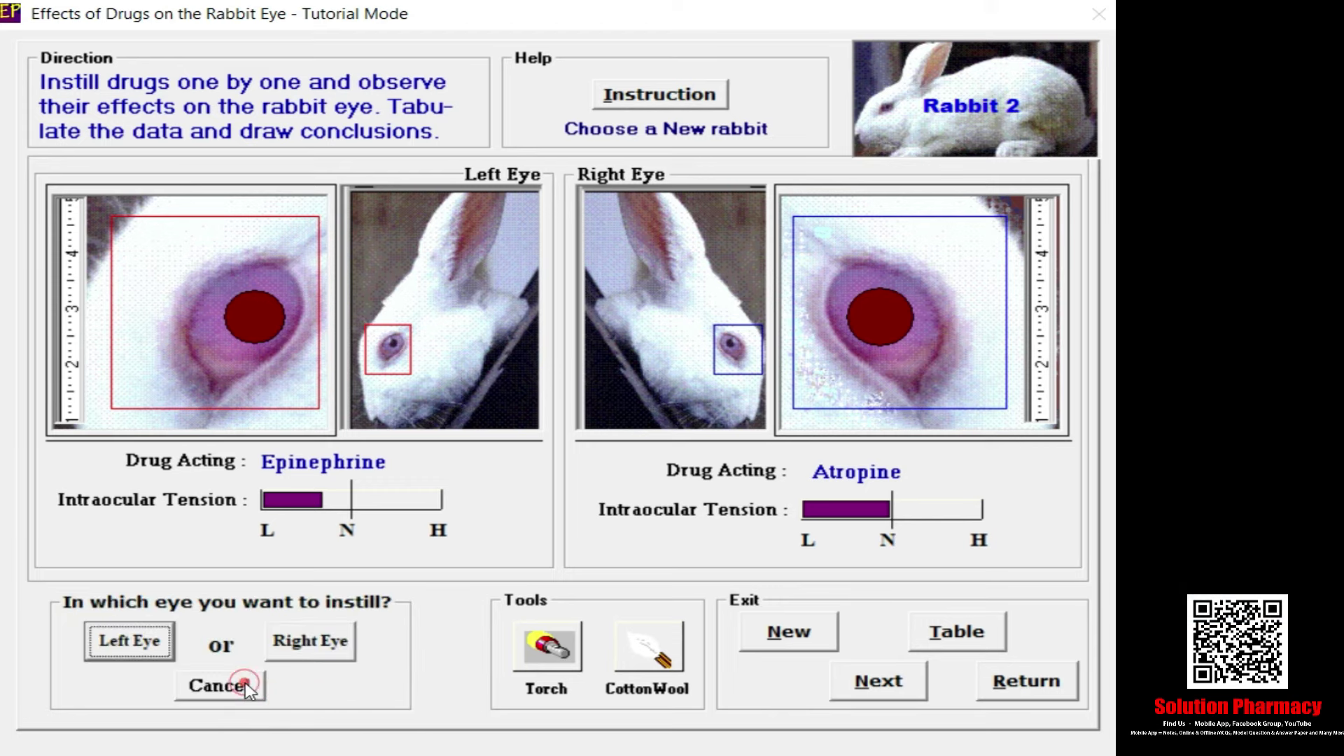
left_click(130, 653)
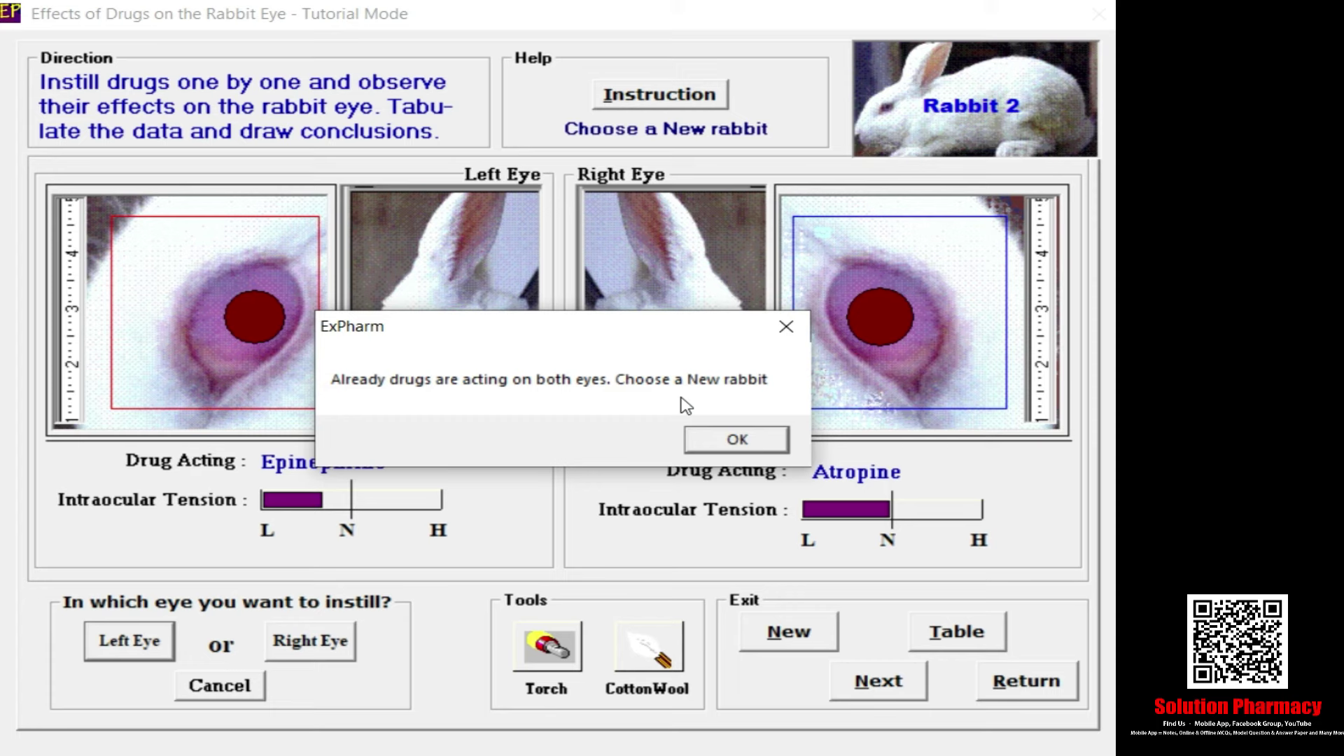
left_click(735, 440)
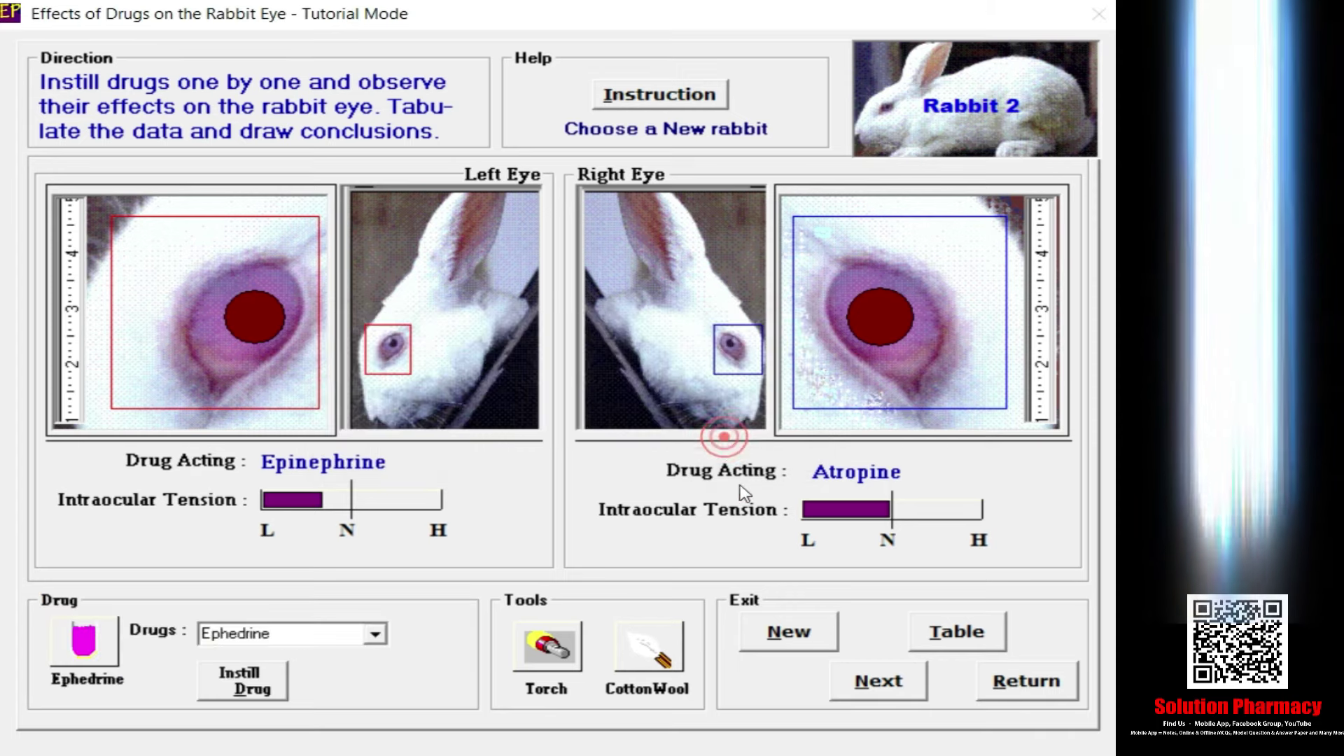
- Replace Rabbit 2 with a fresh rabbit and instill Ephedrine into its left eye
left_click(781, 648)
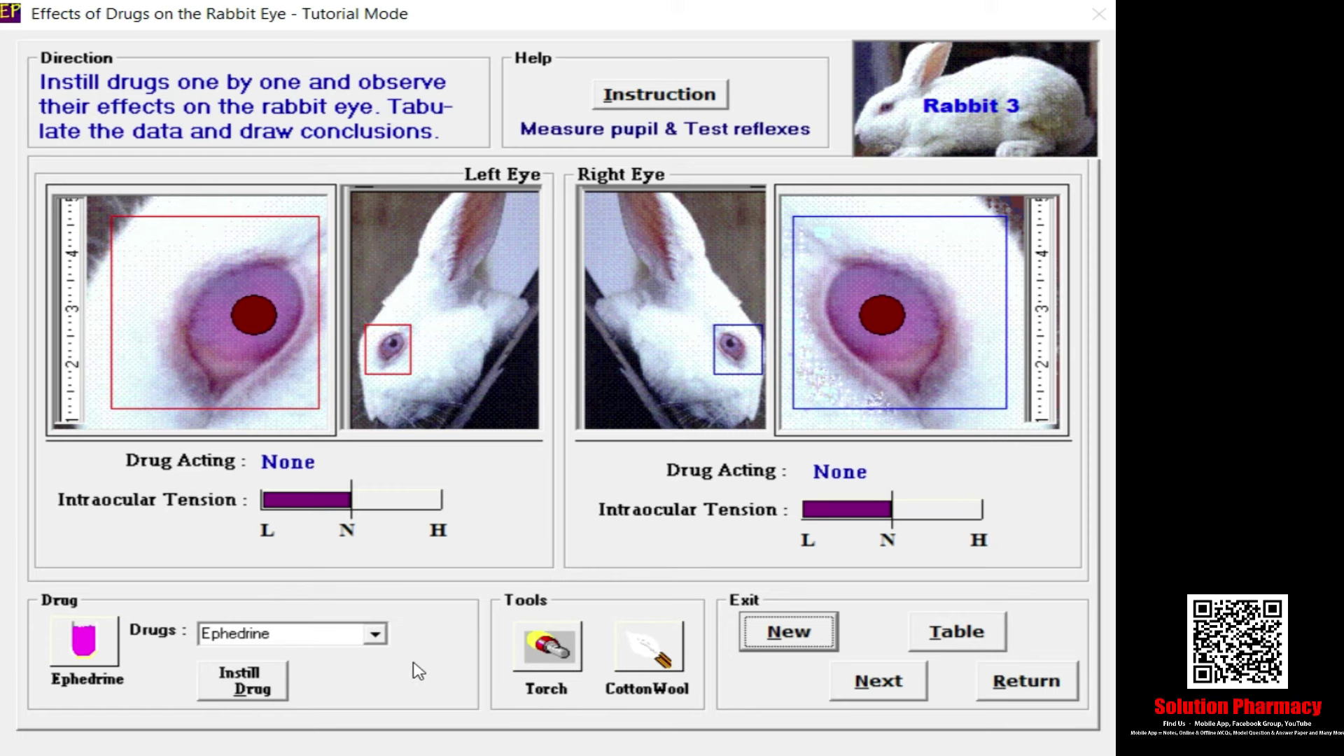
left_click(376, 636)
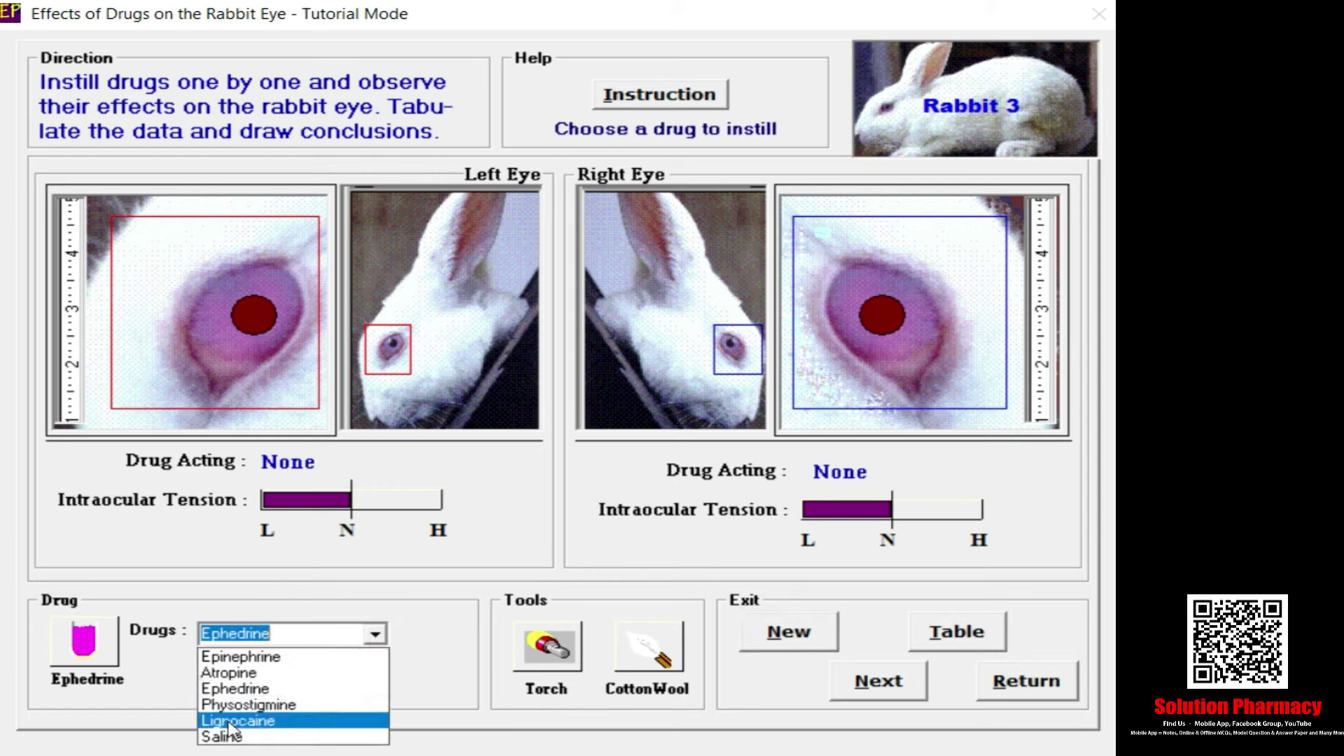
left_click(242, 689)
left_click(248, 683)
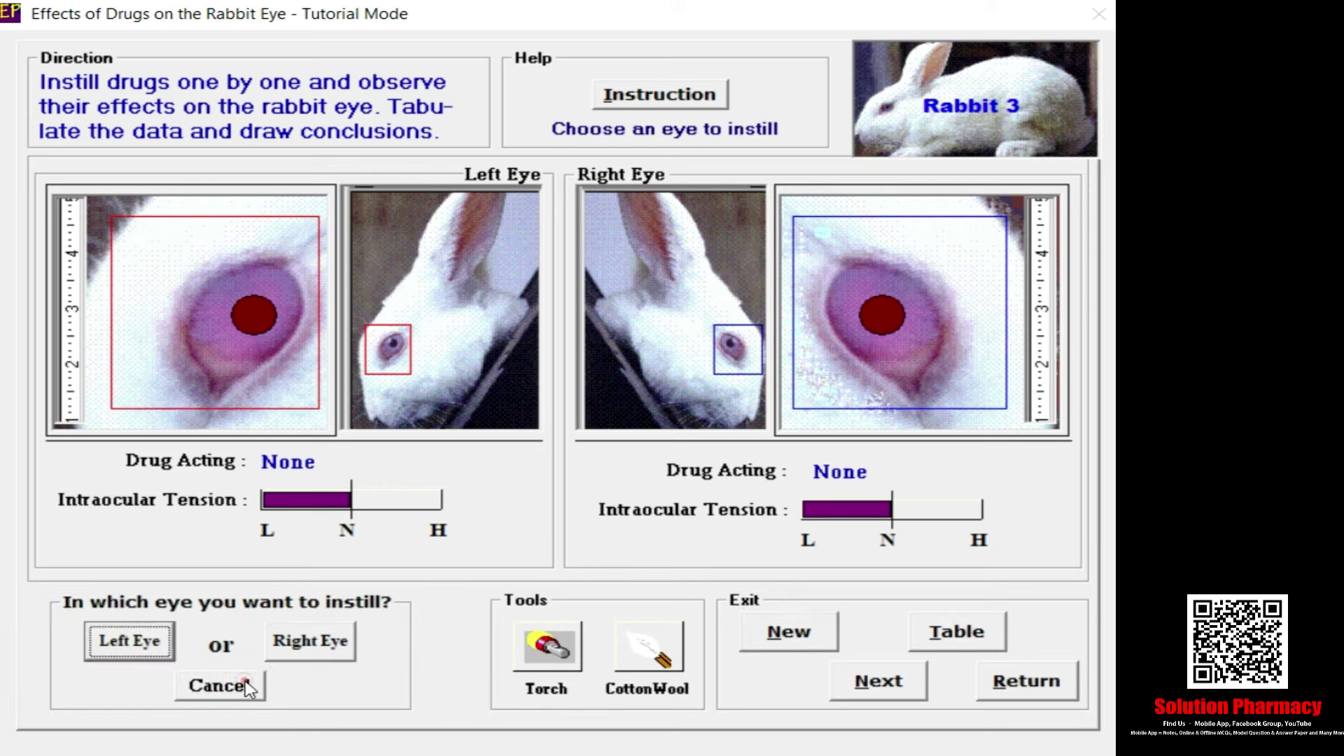
left_click(112, 648)
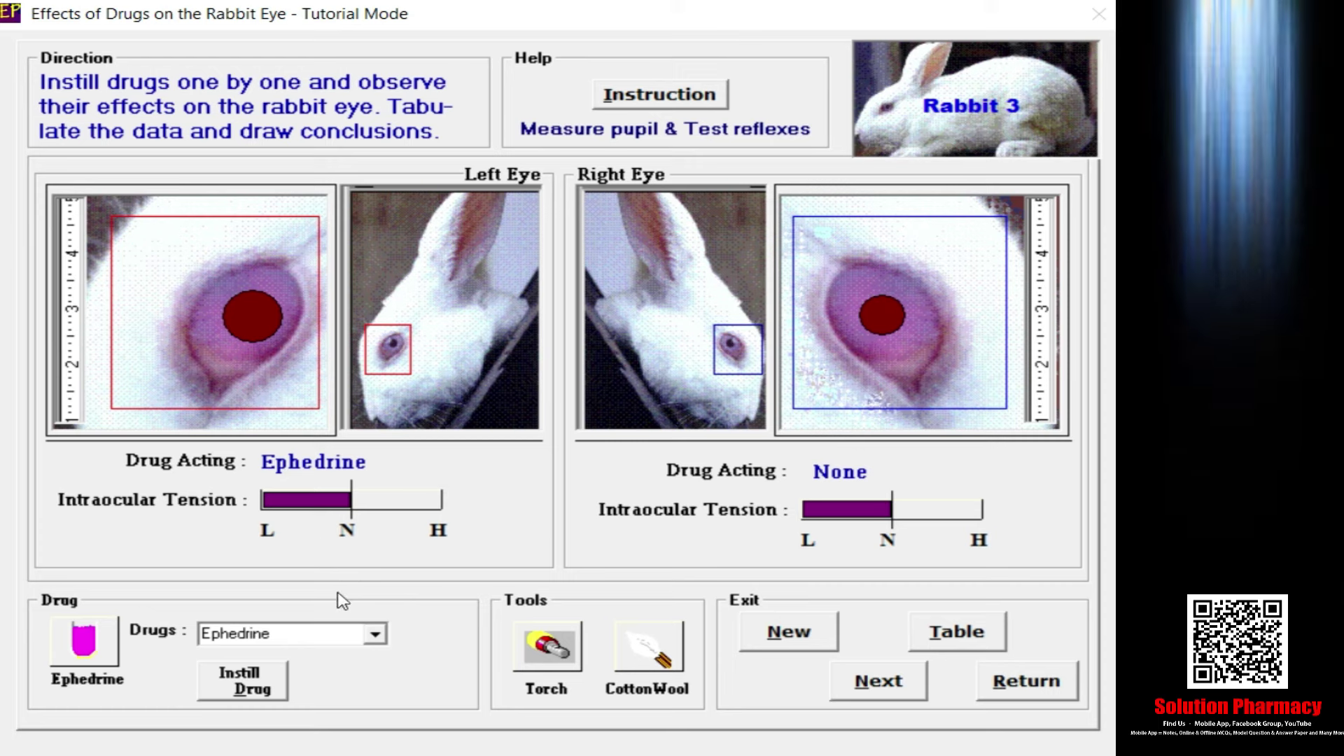
- Instill Physostigmine into the right eye of Rabbit 3
left_click(371, 636)
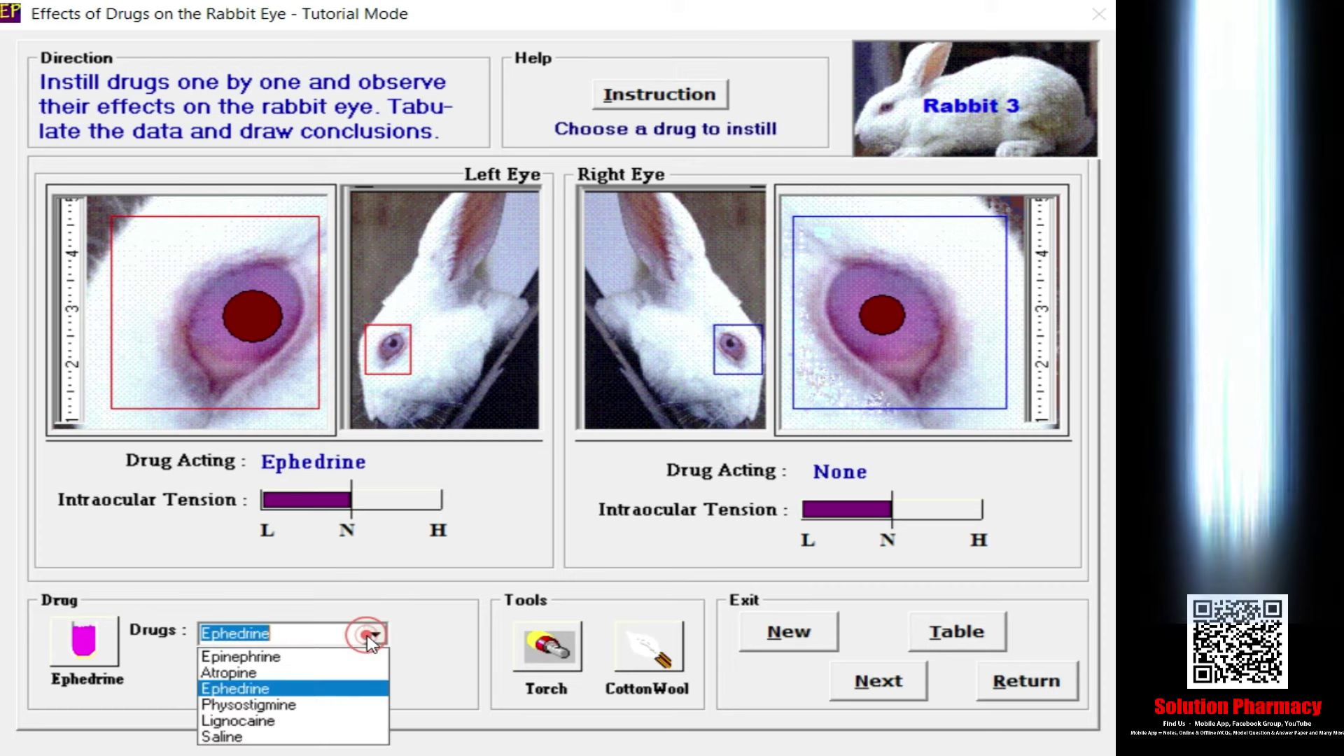
left_click(308, 704)
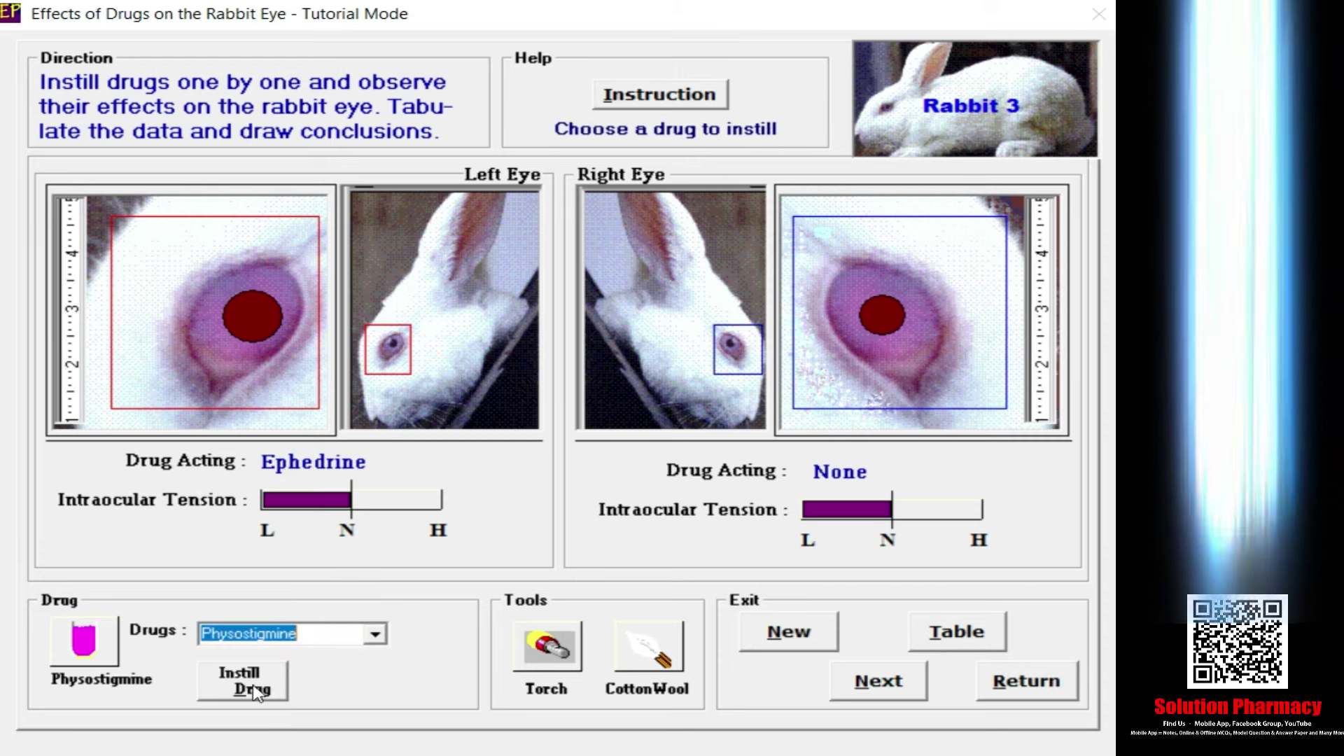
left_click(222, 690)
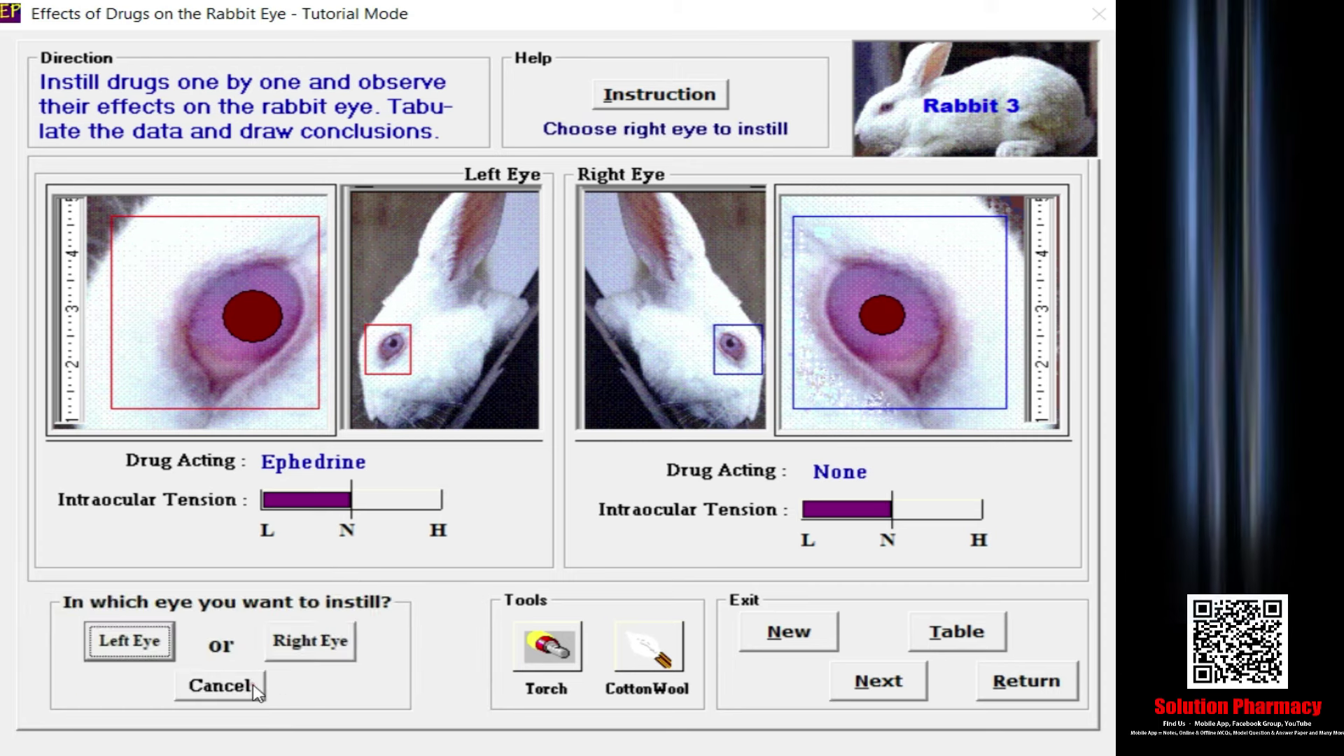
left_click(310, 642)
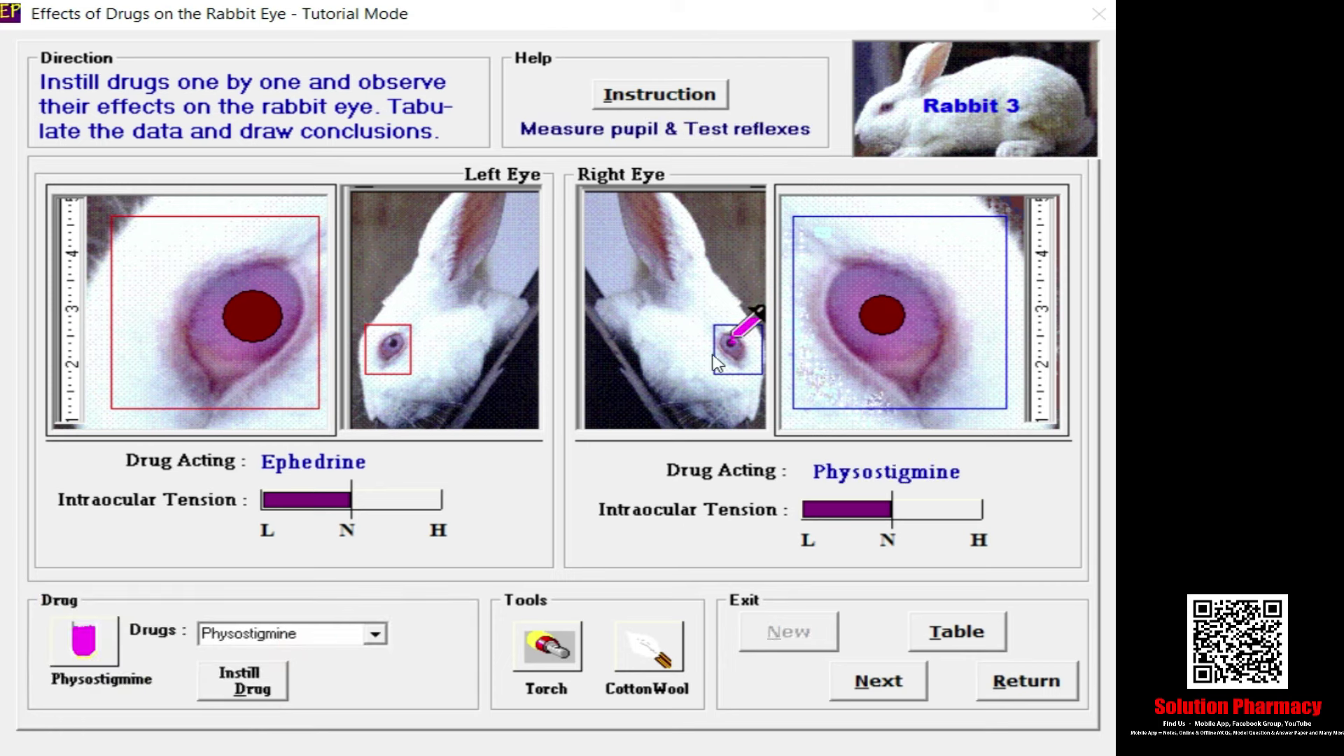
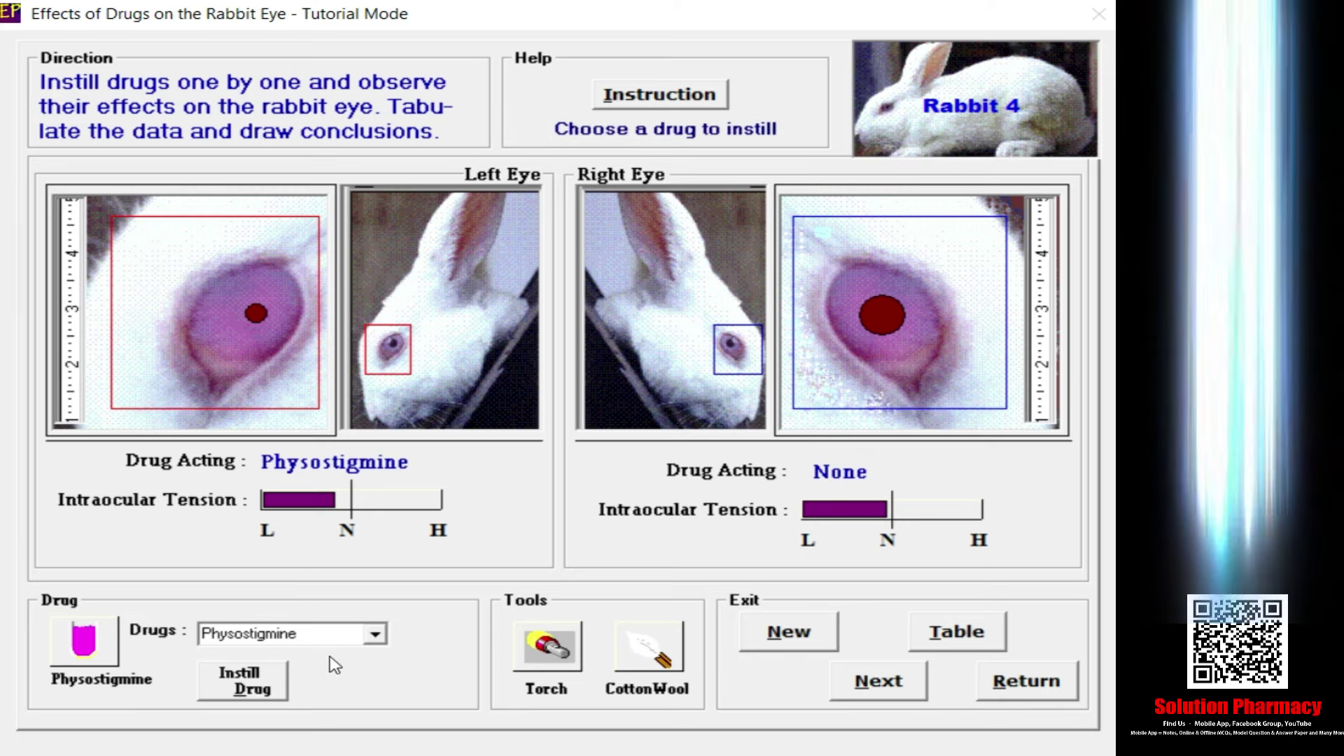
- Instill Lignocaine into the right eye of Rabbit 4
left_click(375, 633)
left_click(322, 721)
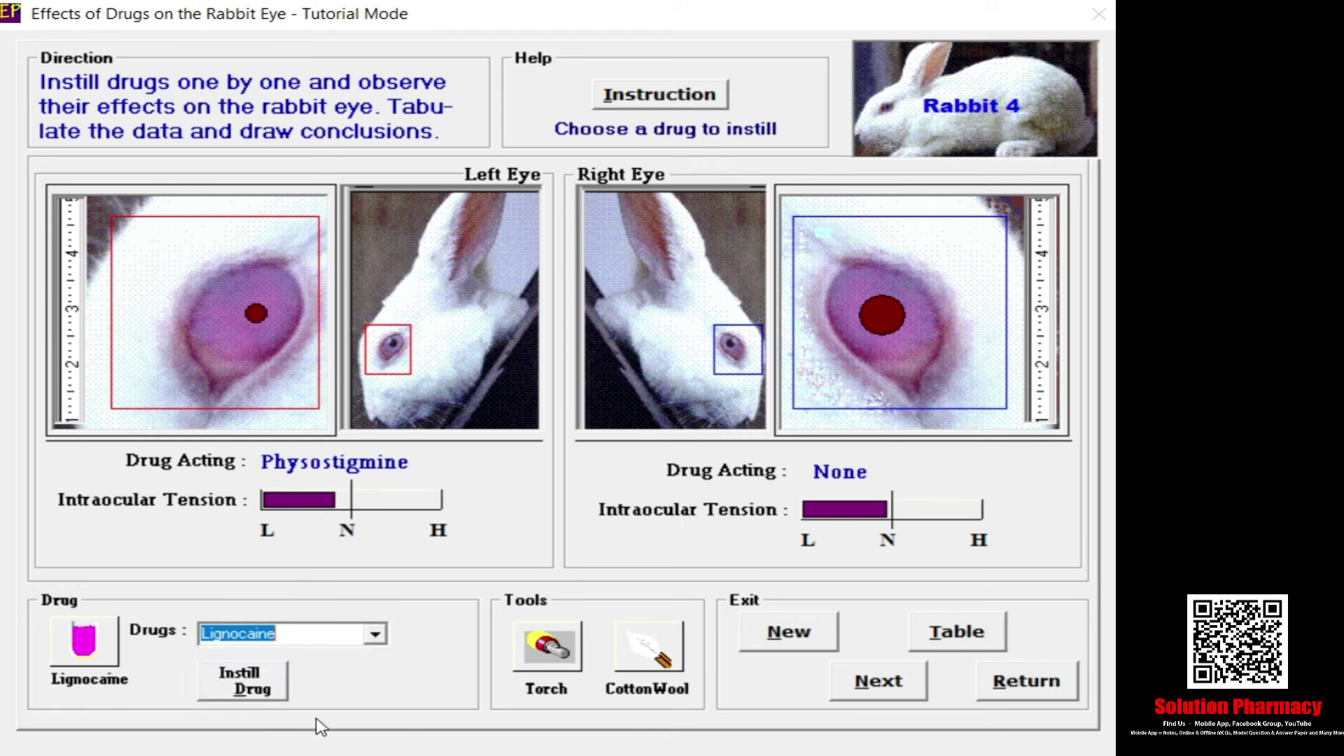
left_click(245, 683)
left_click(315, 639)
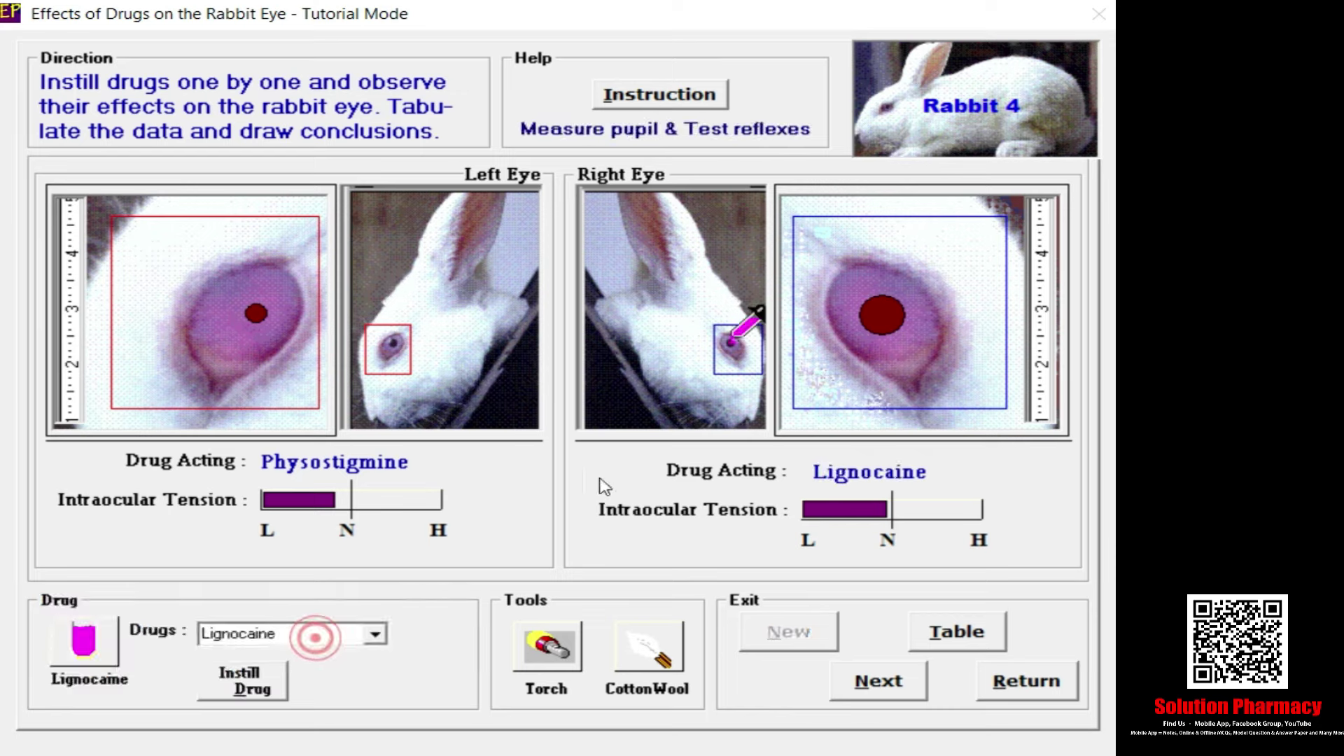
- Test the light reflex of Rabbit 4's Lignocaine-treated right eye with the torch
left_click(737, 343)
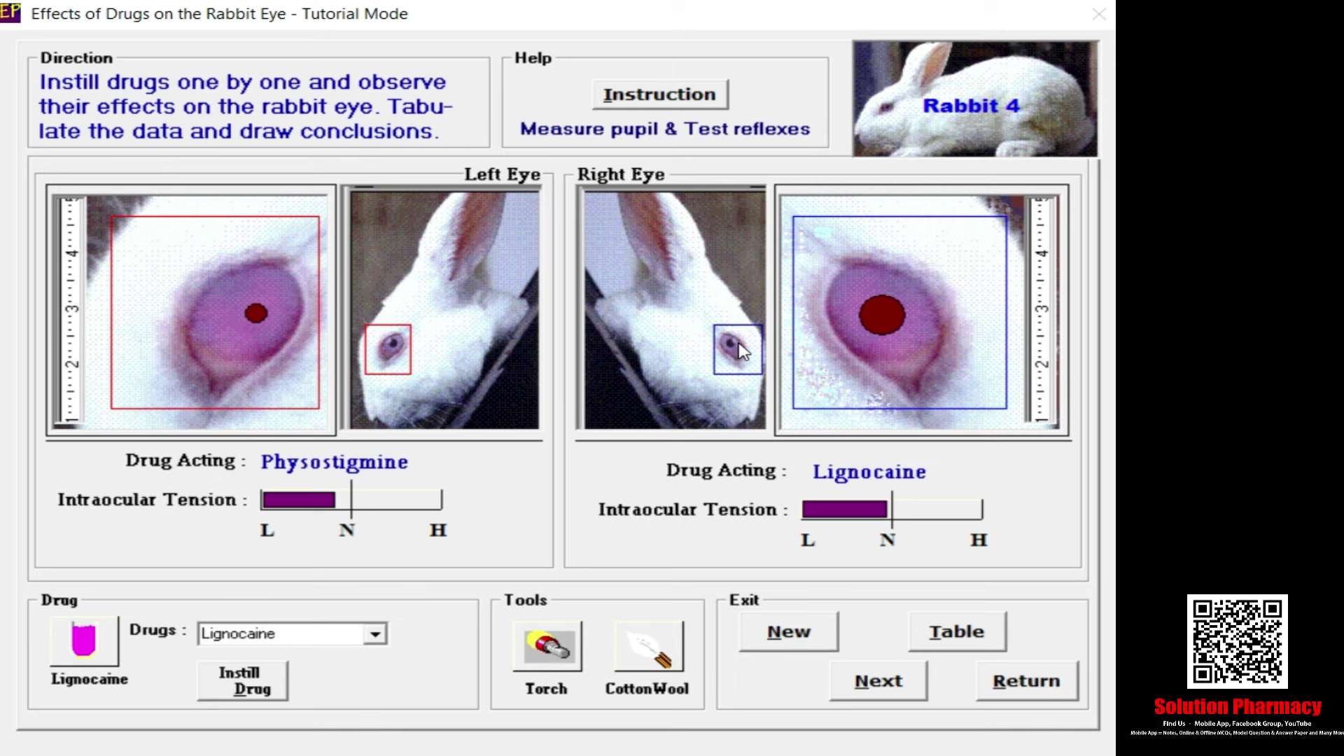
left_click(546, 646)
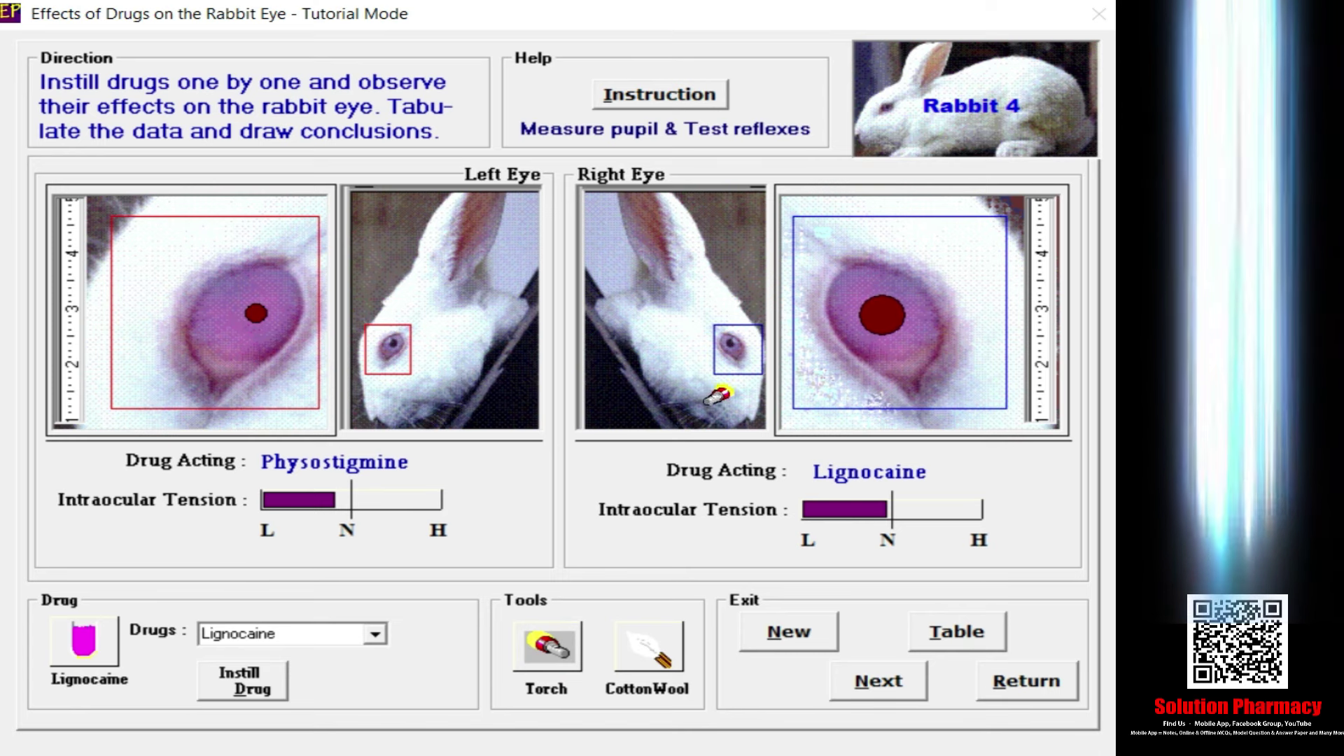
left_click(718, 367)
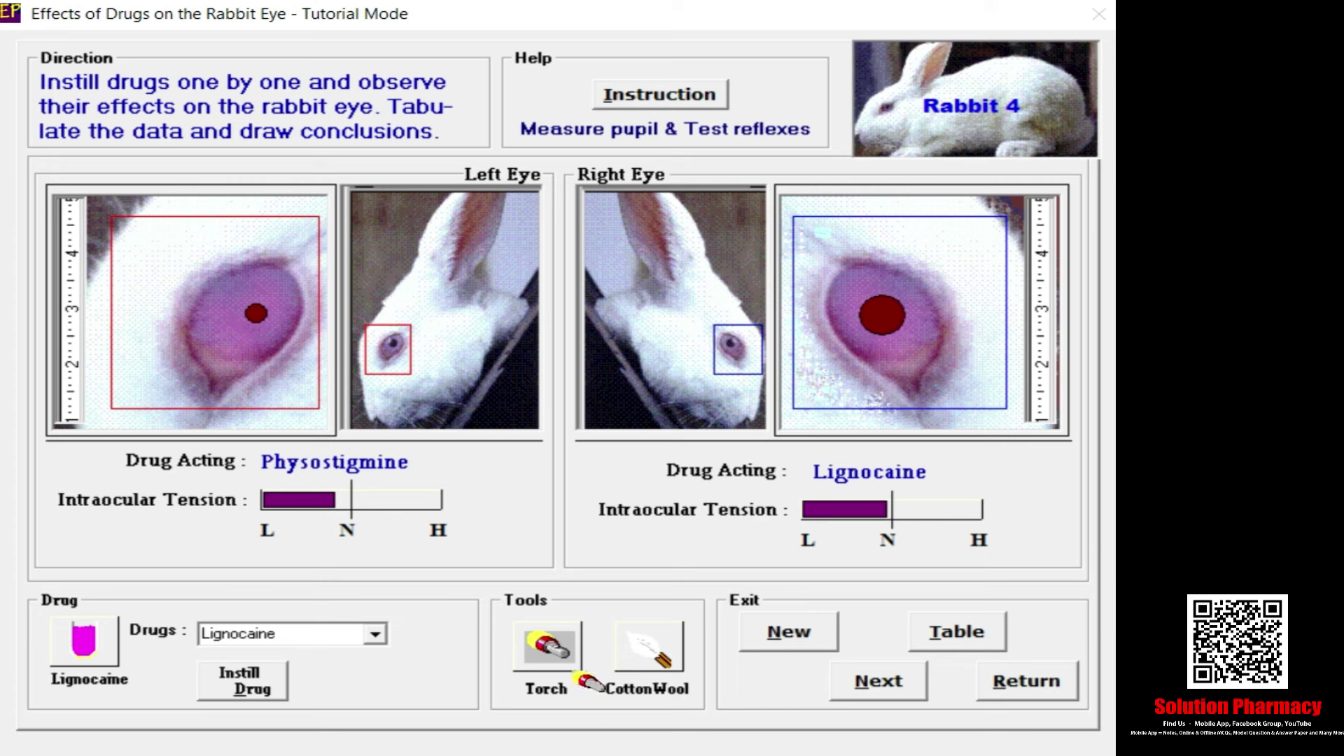
- Test the corneal reflex of Rabbit 4's Lignocaine-treated right eye with the cotton wool
left_click(652, 666)
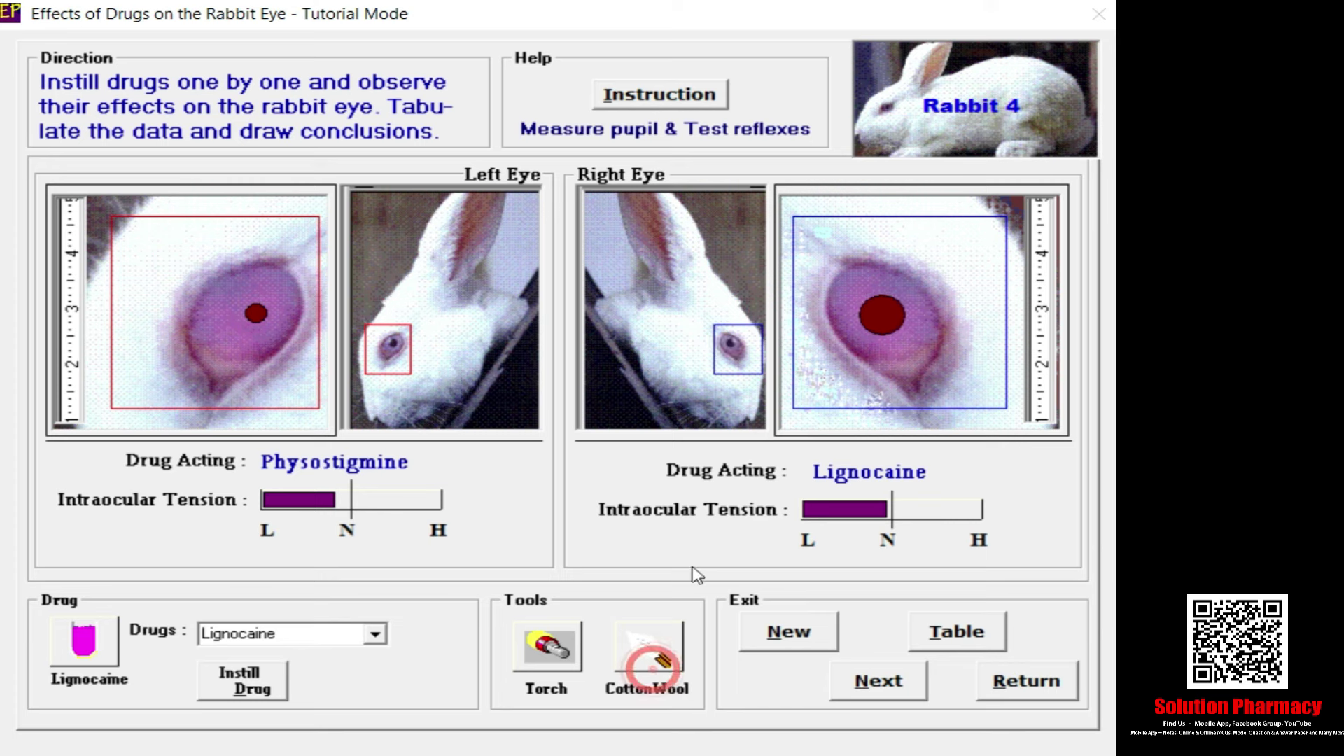
left_click(652, 666)
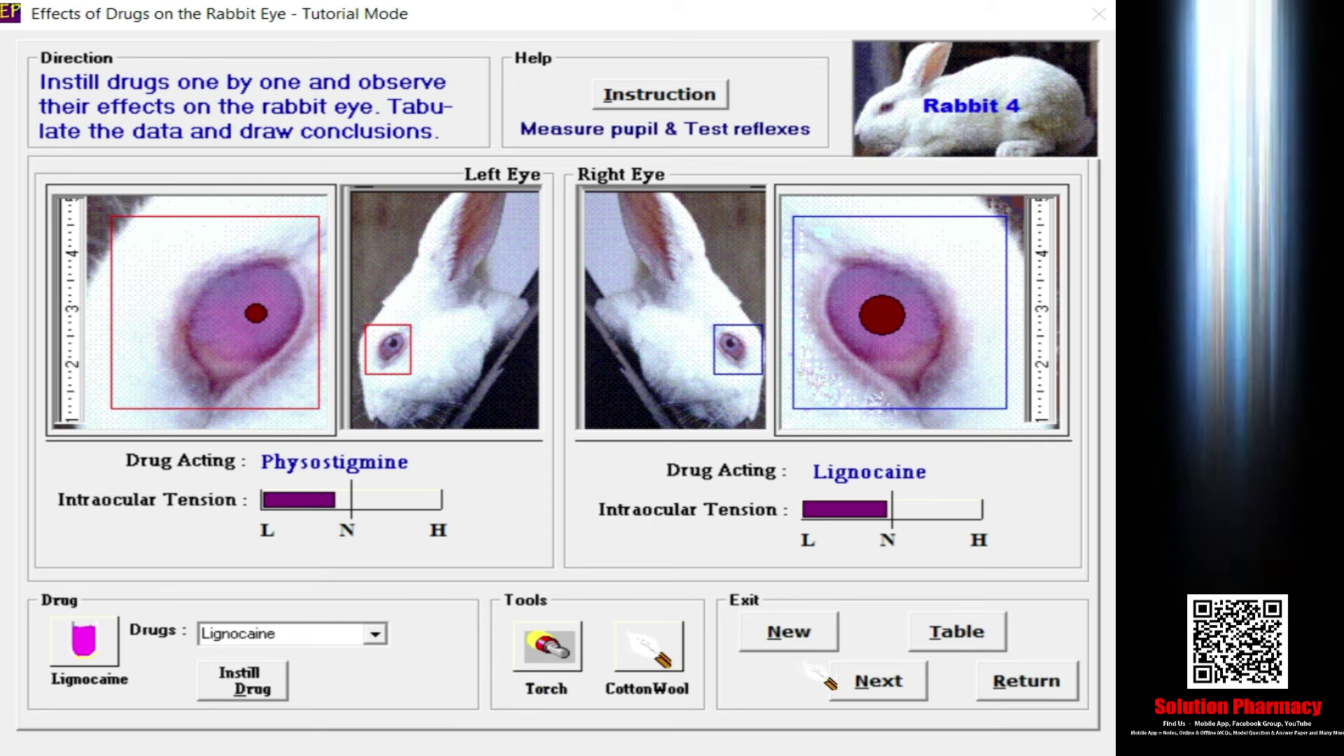
- Replace Rabbit 4 with a fresh rabbit and instill Saline into its left eye
left_click(792, 636)
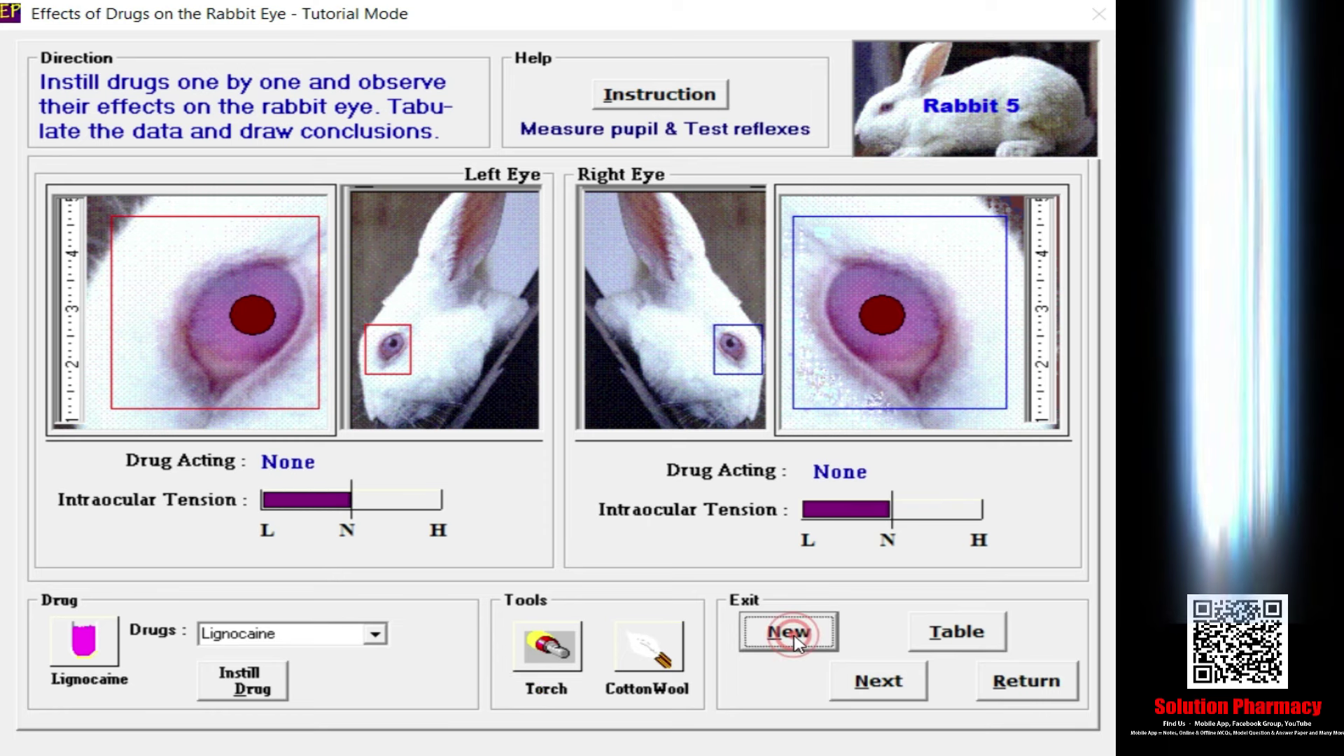
left_click(376, 636)
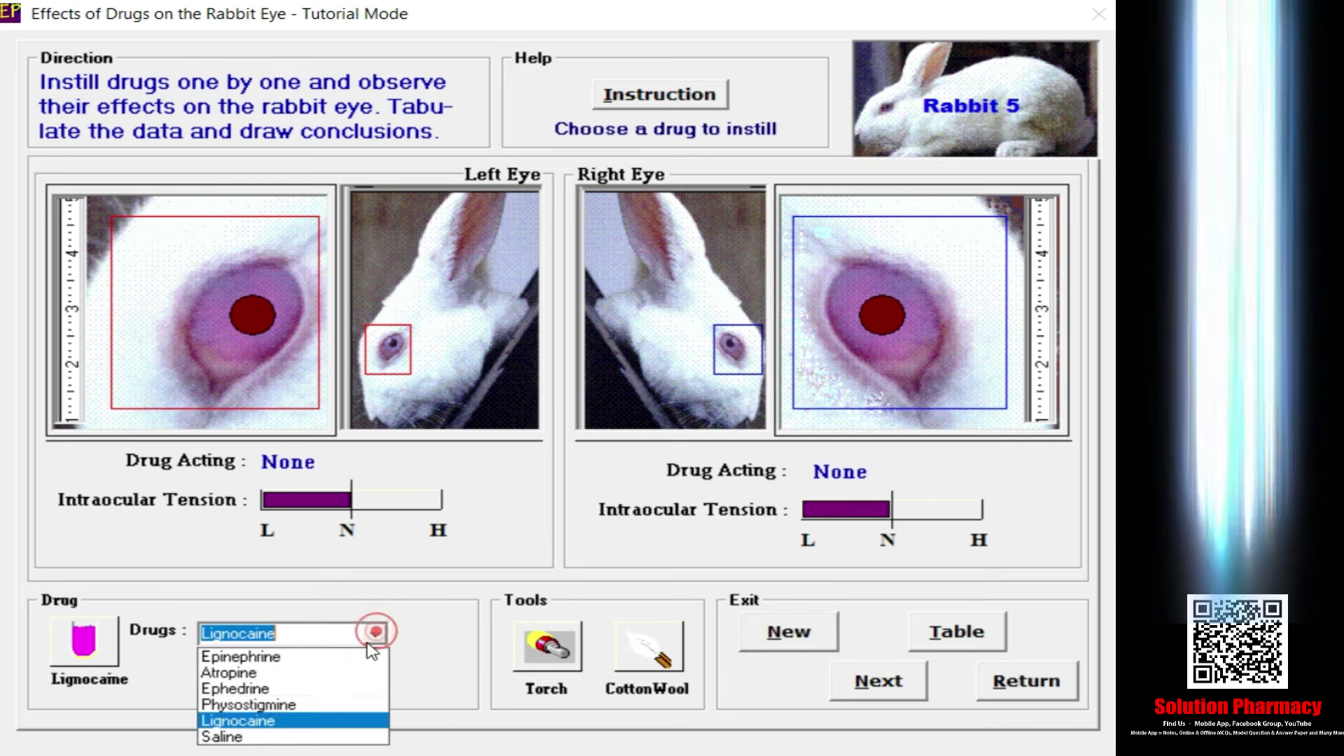
left_click(264, 735)
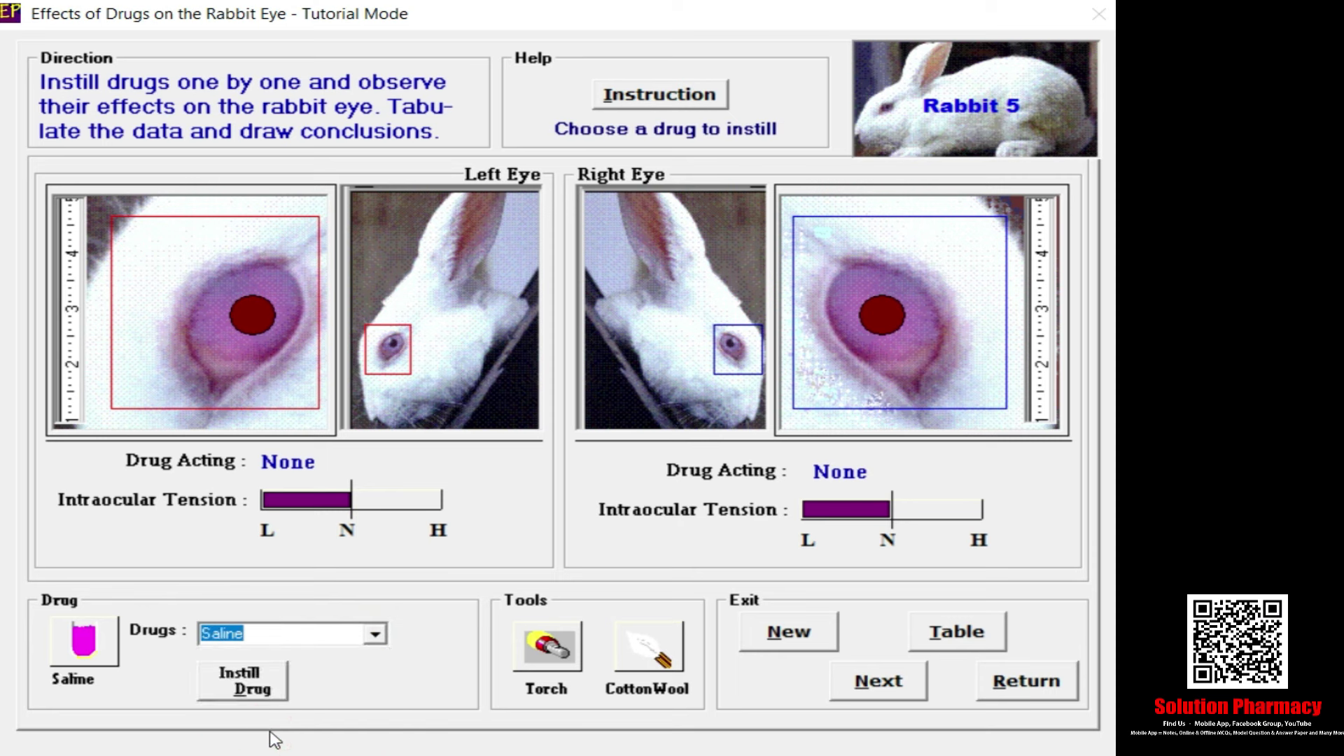
left_click(244, 683)
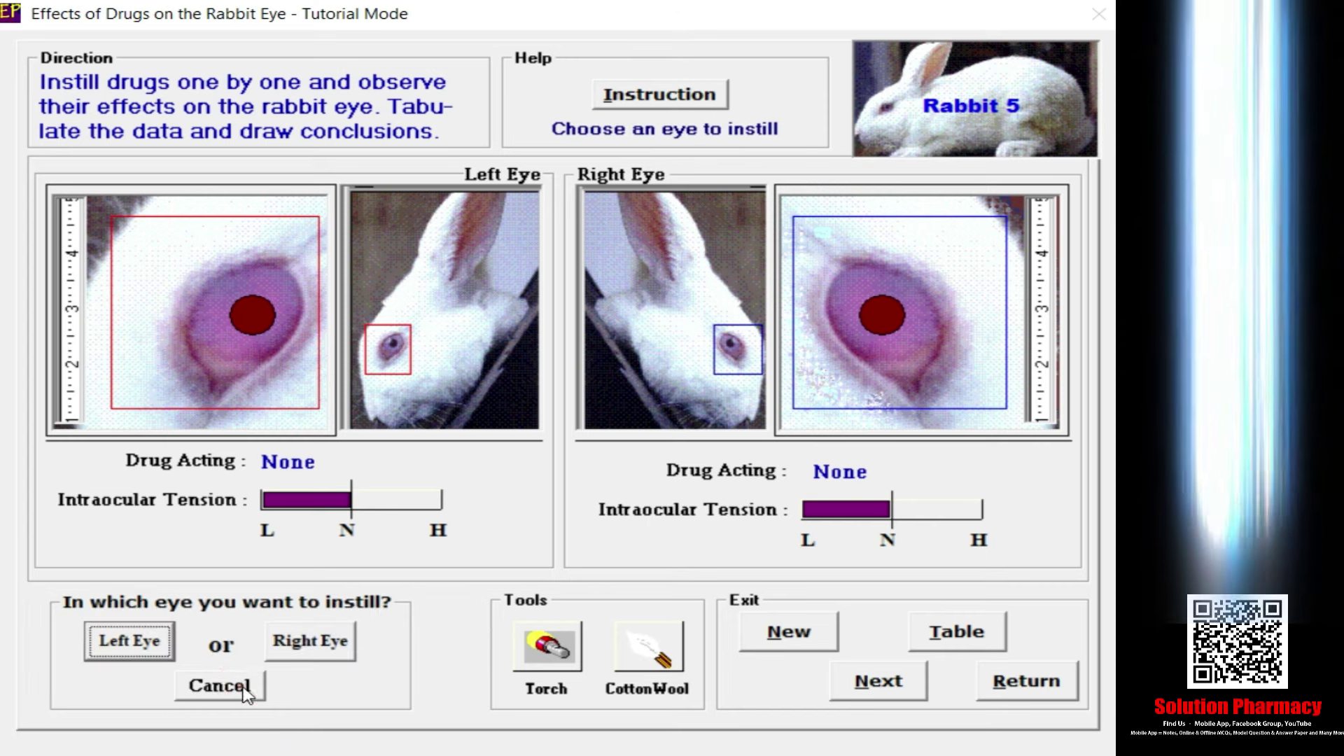
left_click(129, 642)
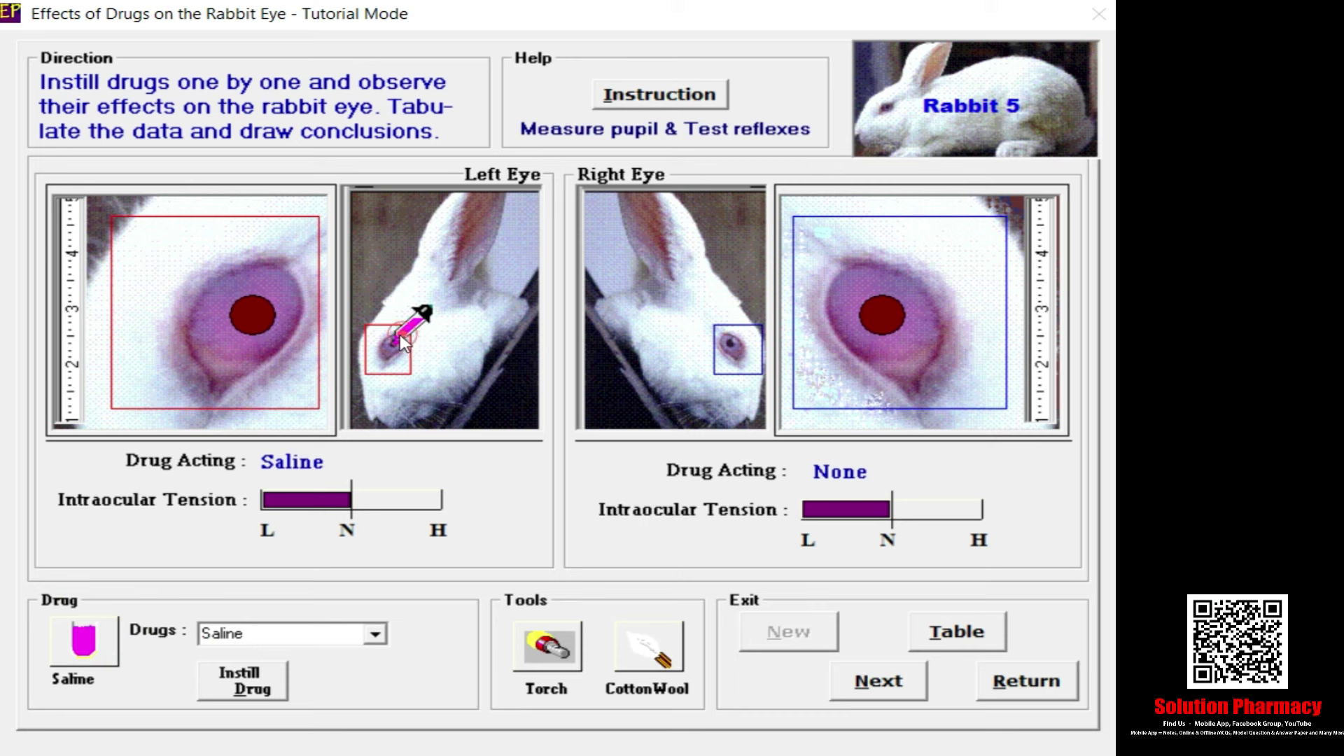